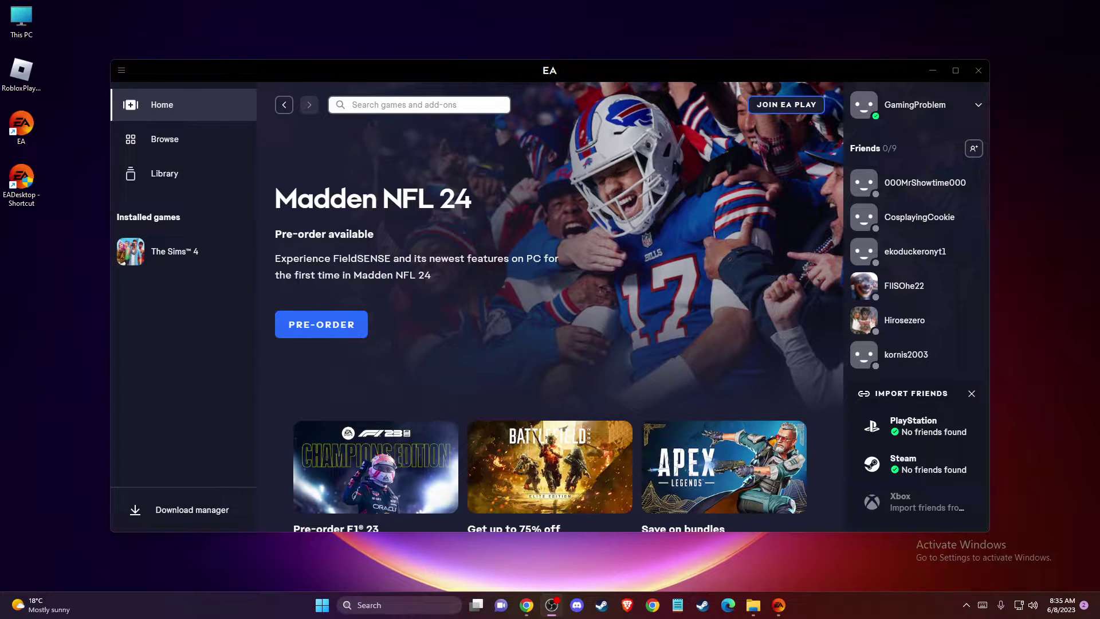
left_click(526, 605)
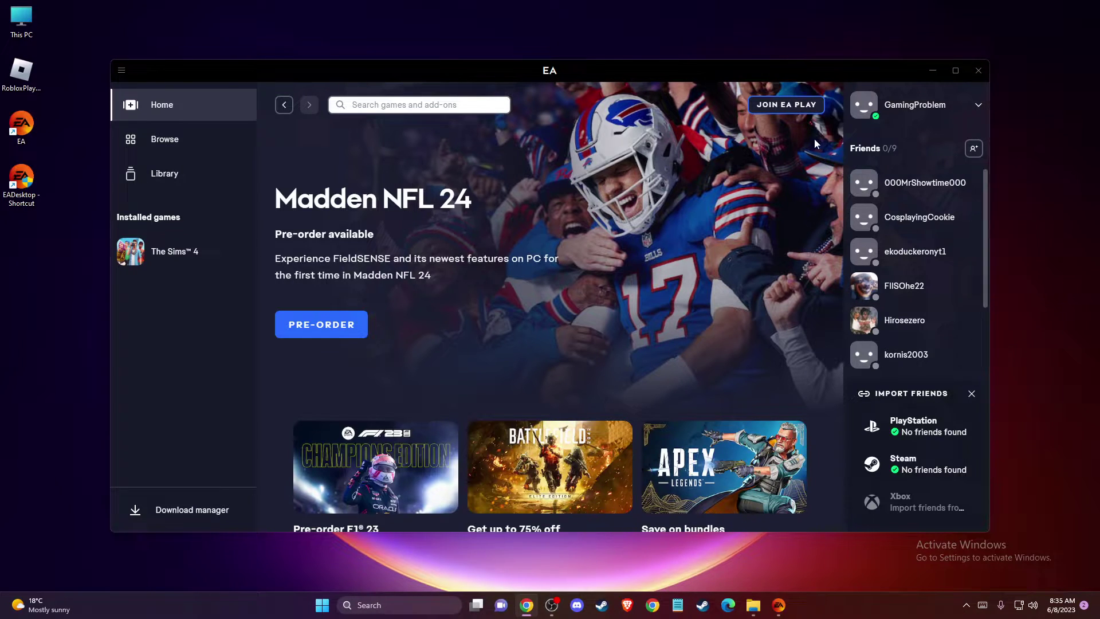
left_click(882, 111)
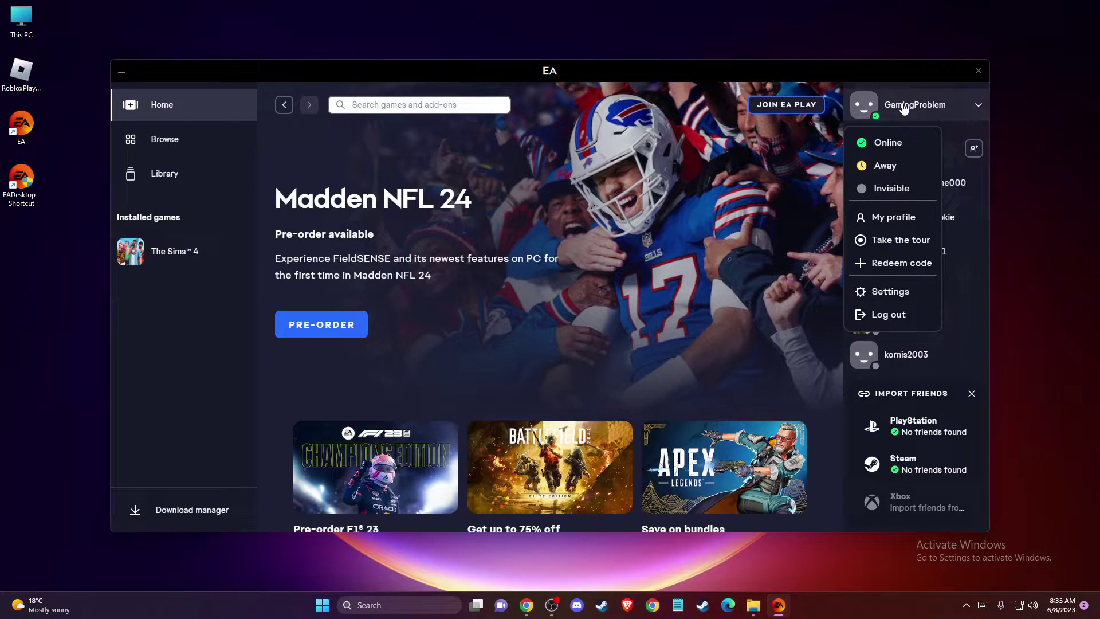
left_click(928, 105)
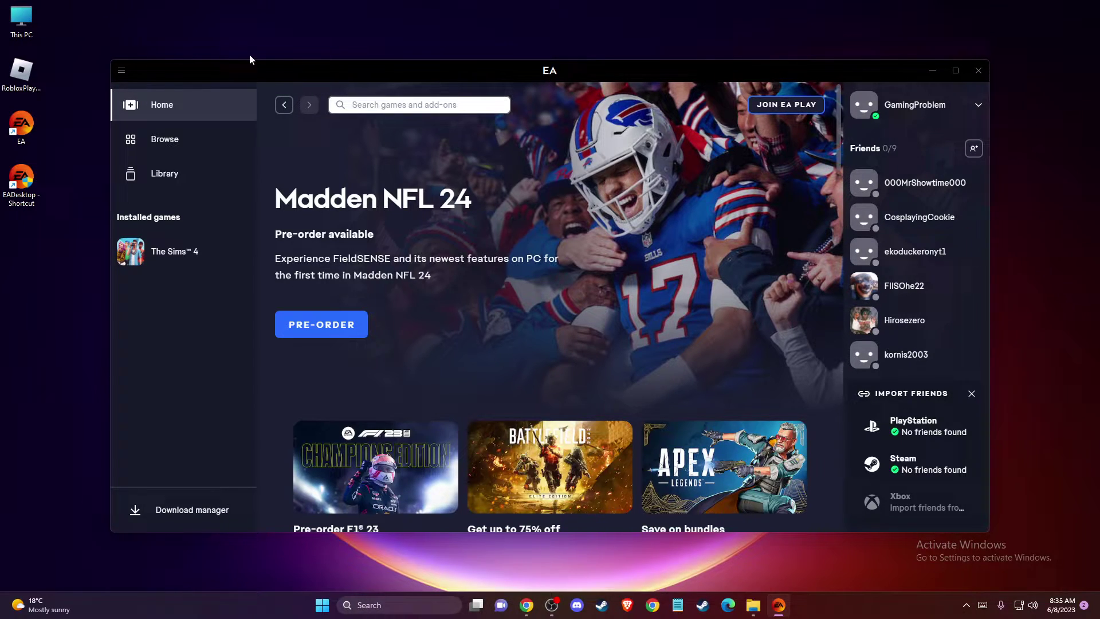
Look up the App Recovery option among the EA app's help options.
left_click(122, 71)
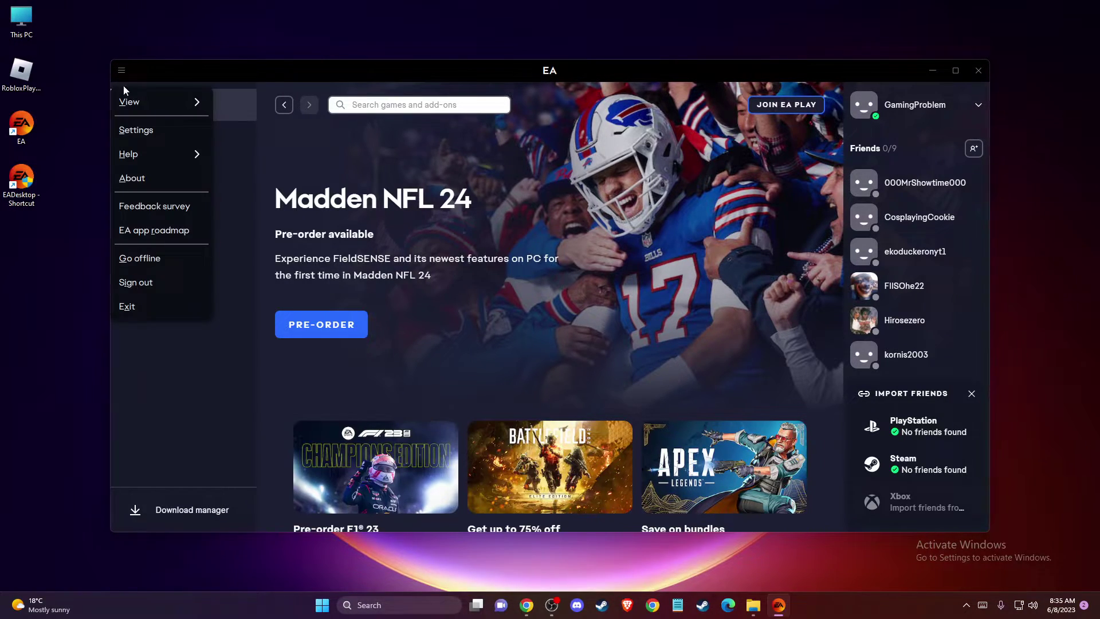
mouse_move(146, 155)
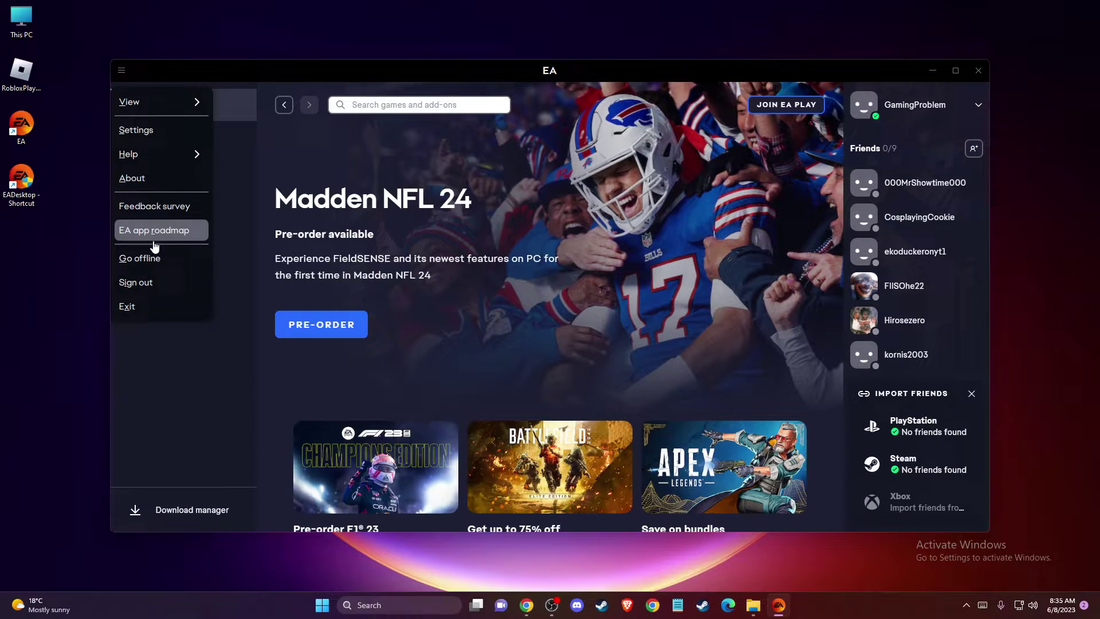
mouse_move(195, 153)
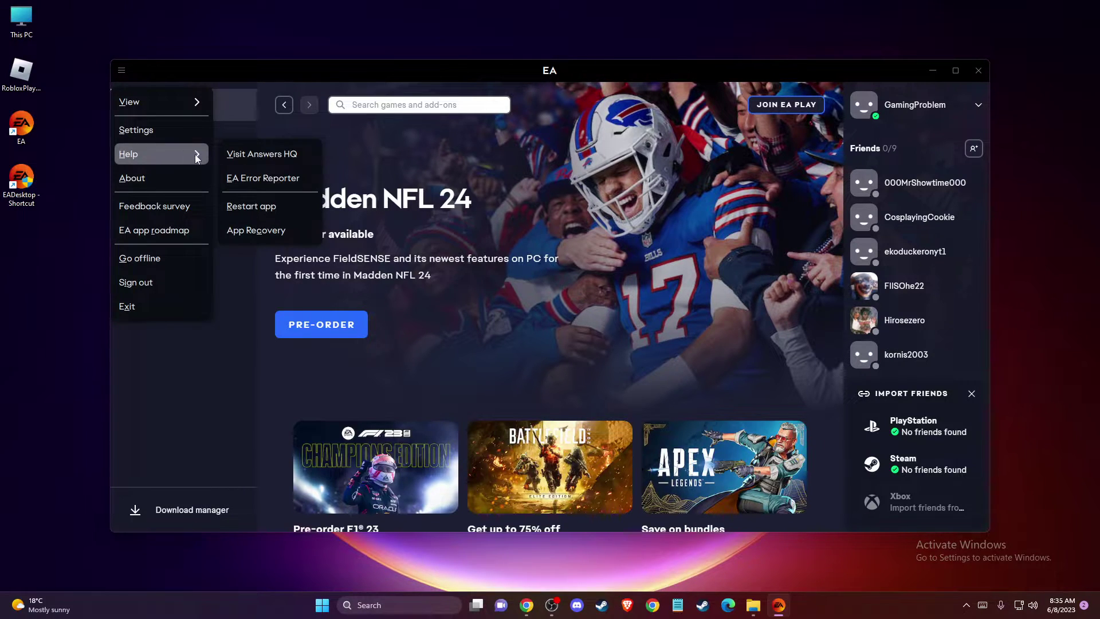
left_click(262, 231)
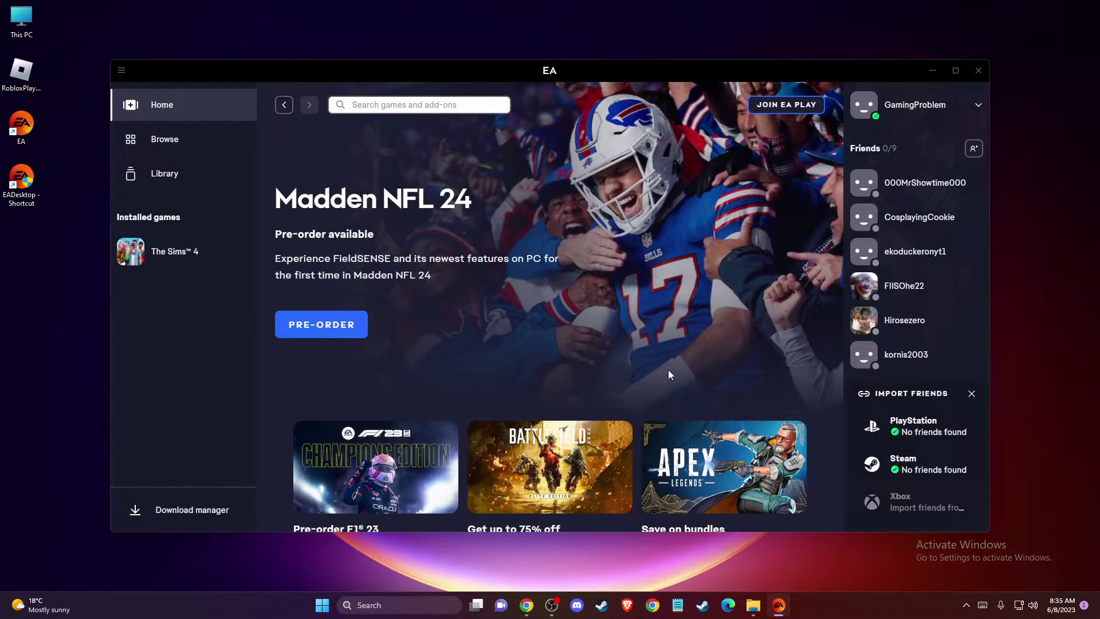
left_click(668, 372)
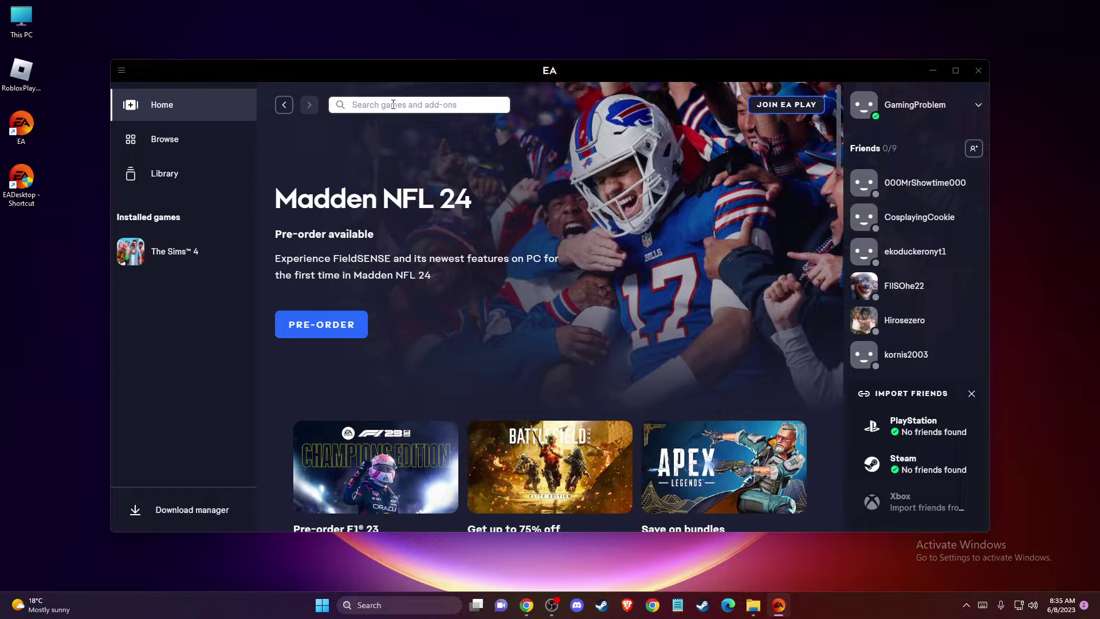
Close the EA app and open the AppData Local folder in File Explorer, starting from the %APPDATA% path.
left_click(979, 71)
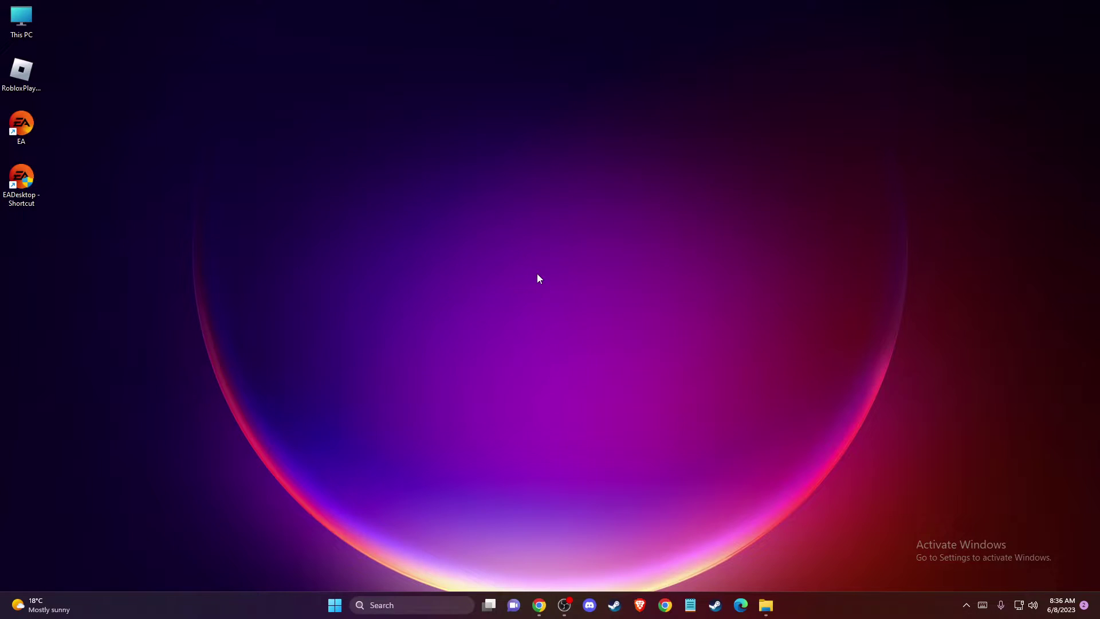
key("super+r")
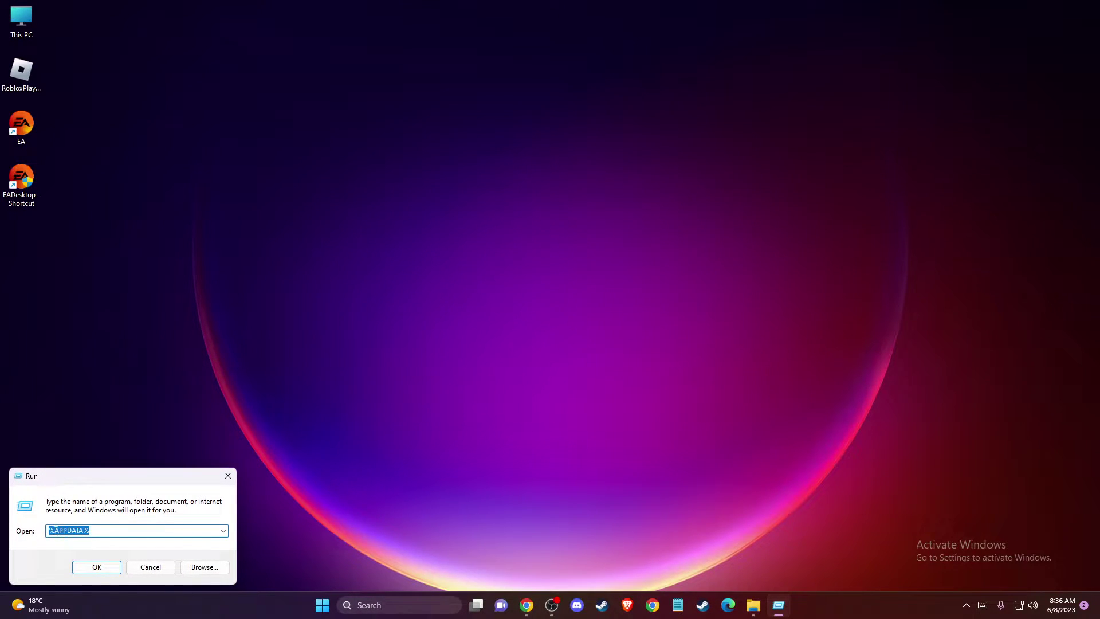
left_click(95, 567)
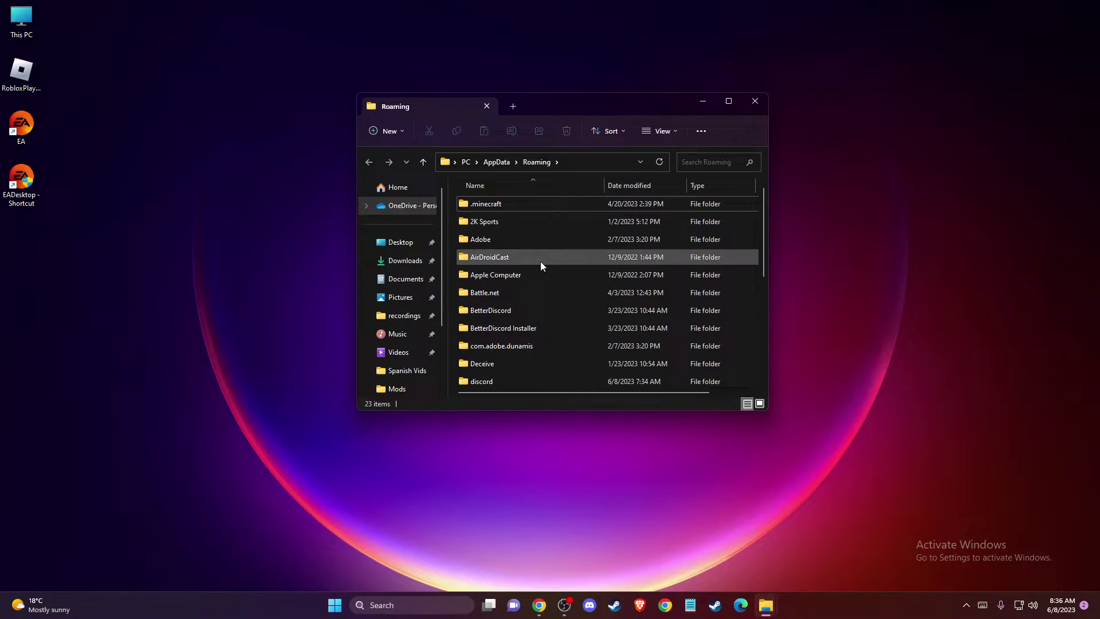
left_click(497, 163)
double_click(464, 205)
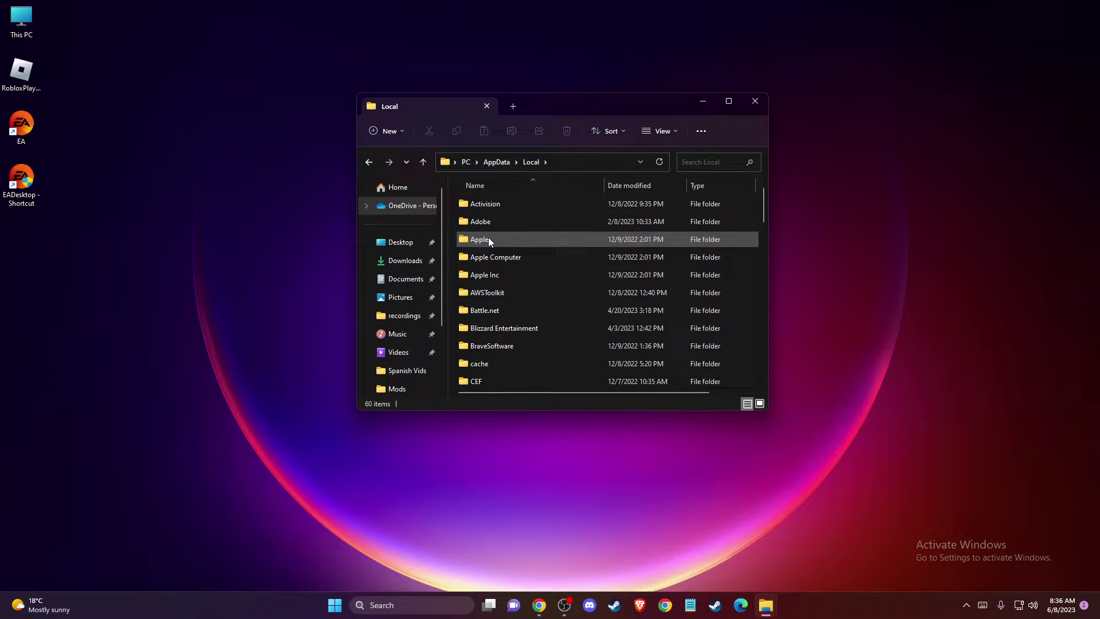
Select the EADesktop, EALaunchHelper and Electronic Arts folders in the Local folder.
key("e")
left_click(538, 223)
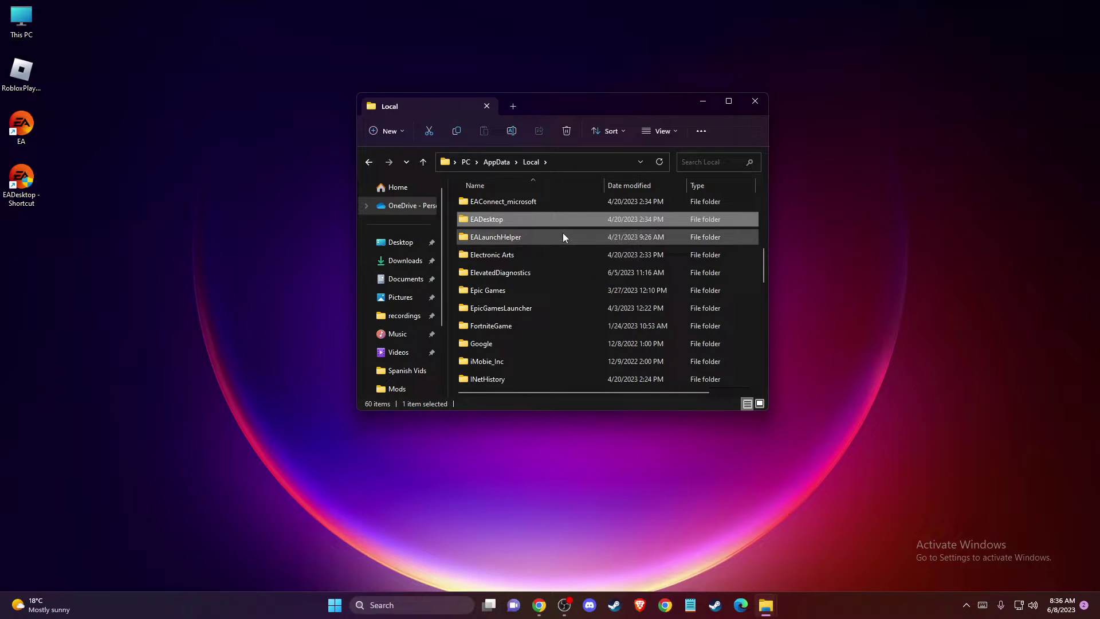
left_click(493, 256, "shift")
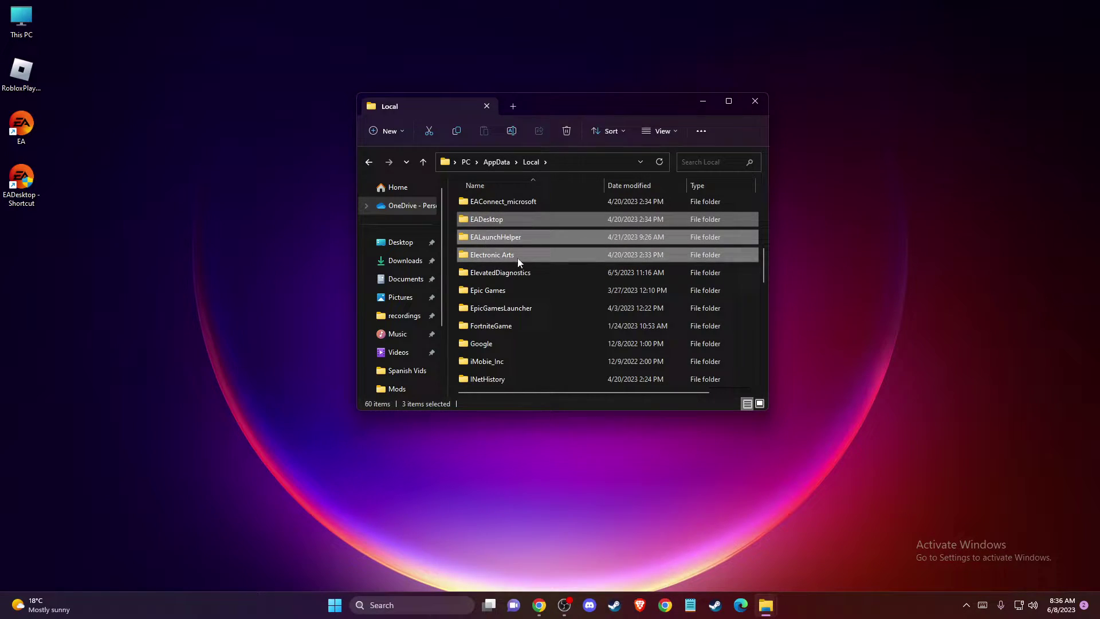
Open Task Manager and end the EA background process.
left_click(397, 605)
type("task manager")
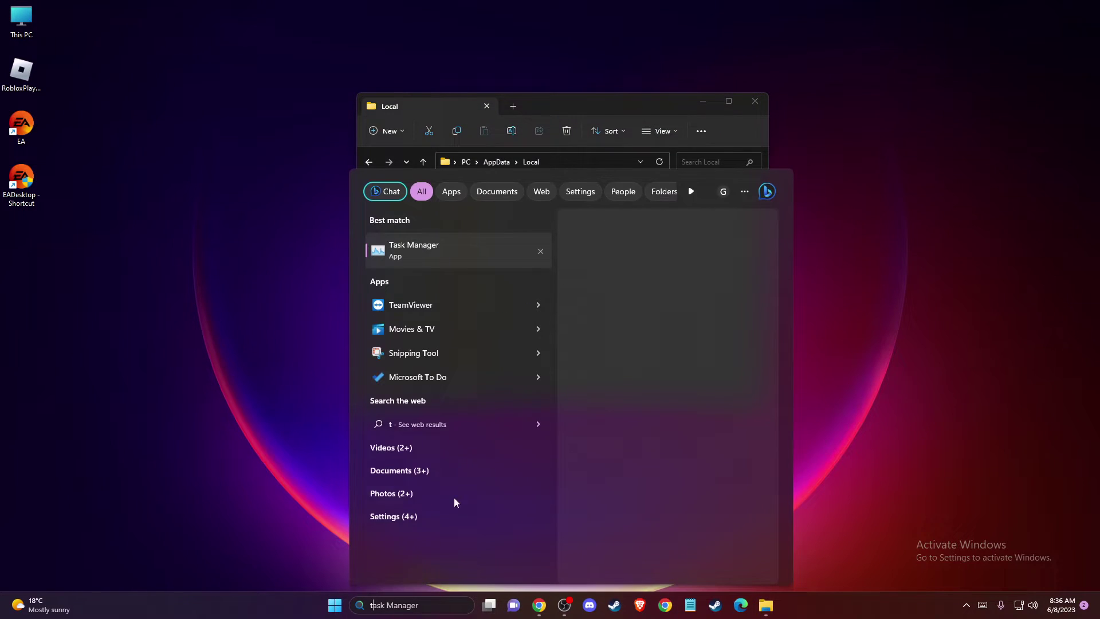
left_click(400, 261)
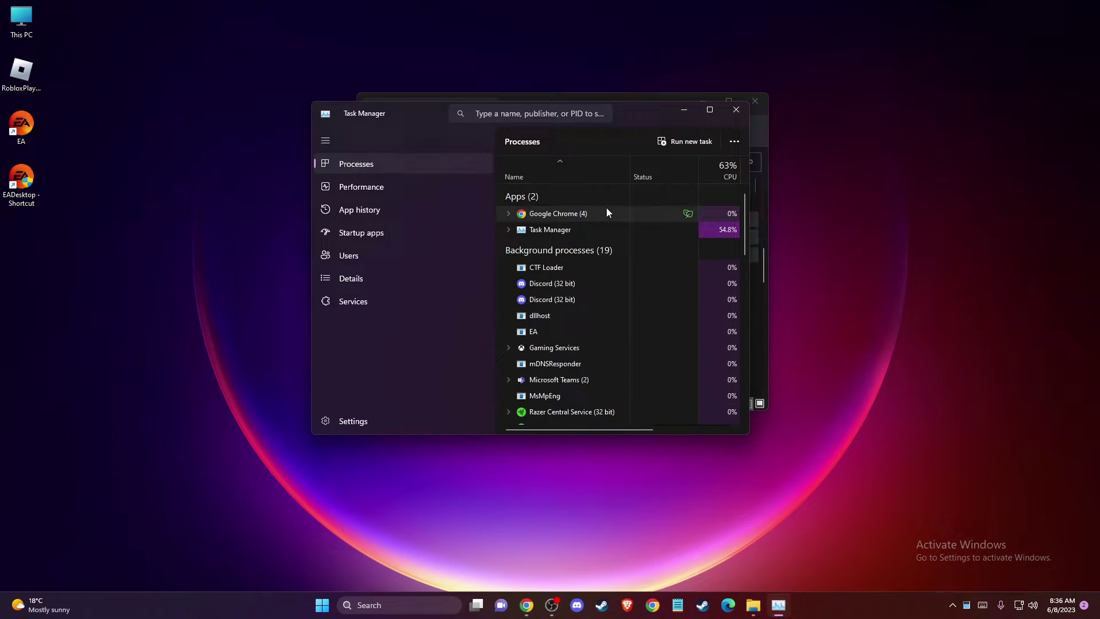
scroll(567, 261, "down", 3)
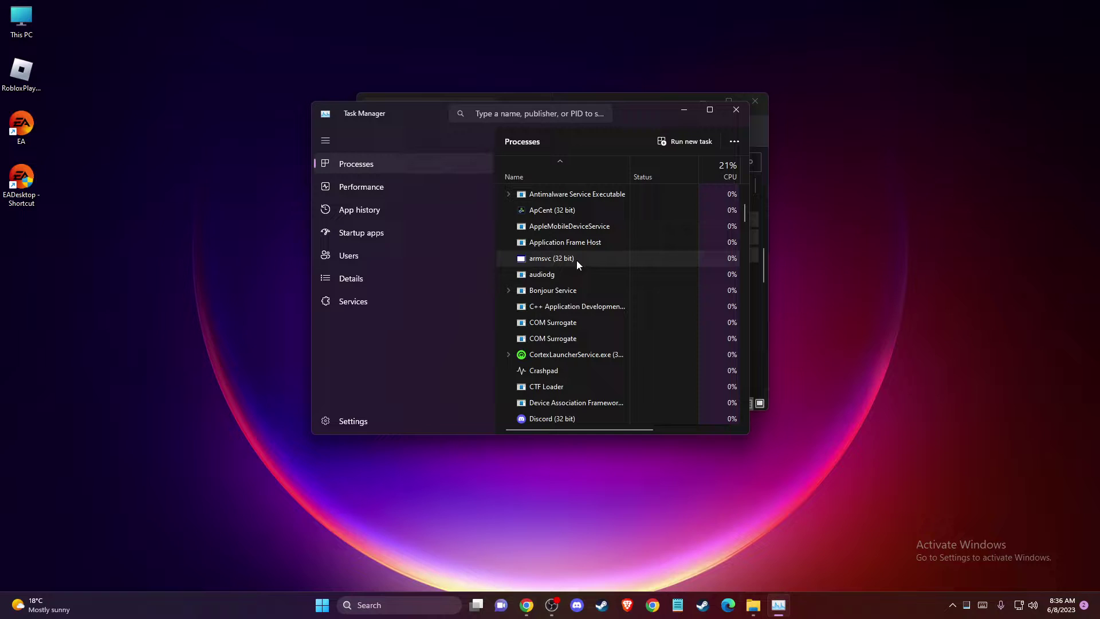
scroll(550, 258, "down", 5)
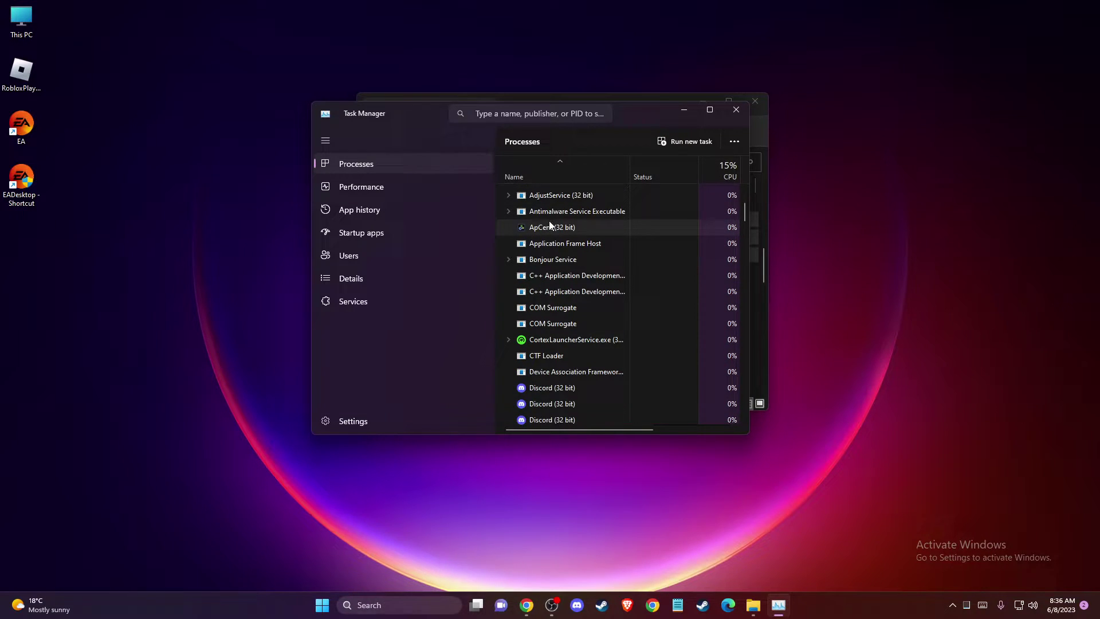
scroll(544, 286, "down", 1)
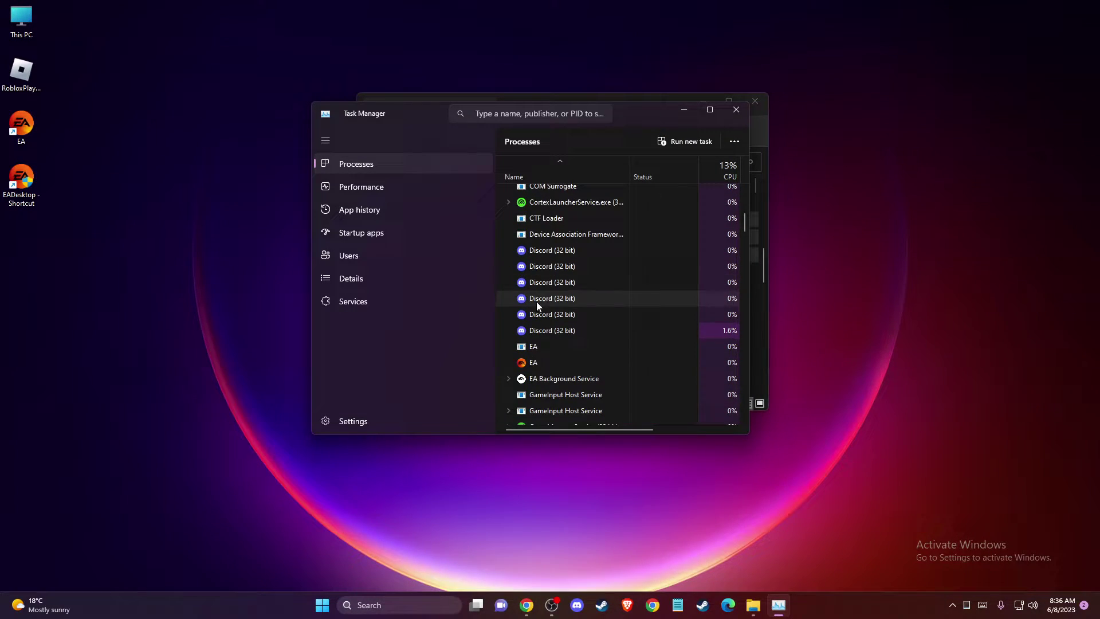
right_click(535, 363)
left_click(597, 370)
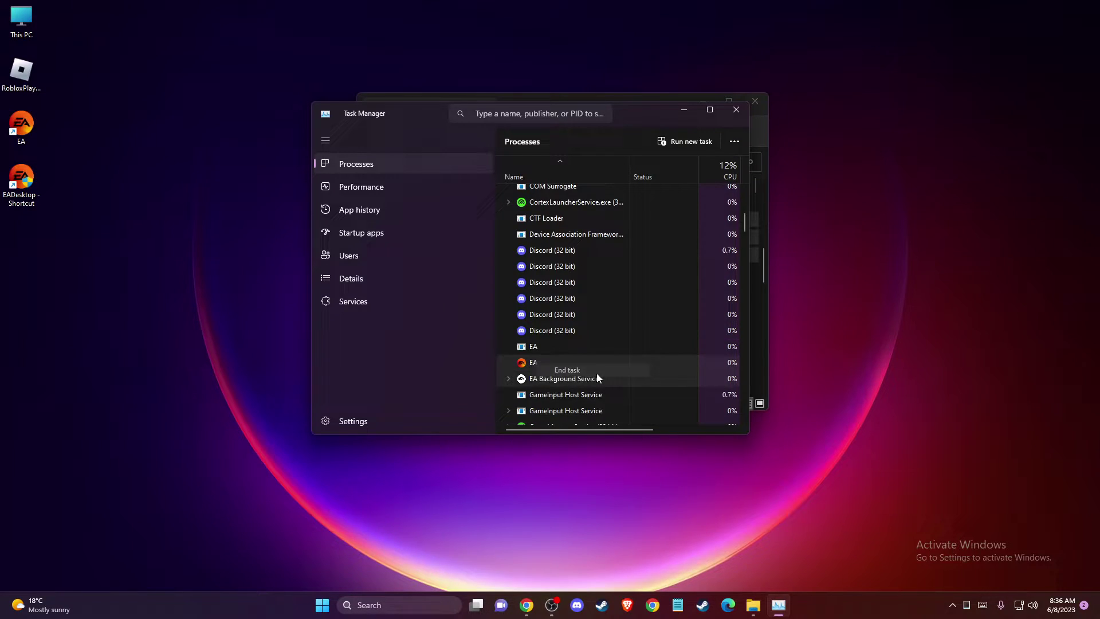
End the EA Background Service, check the process list for further EA entries and close Task Manager.
right_click(553, 331)
right_click(538, 316)
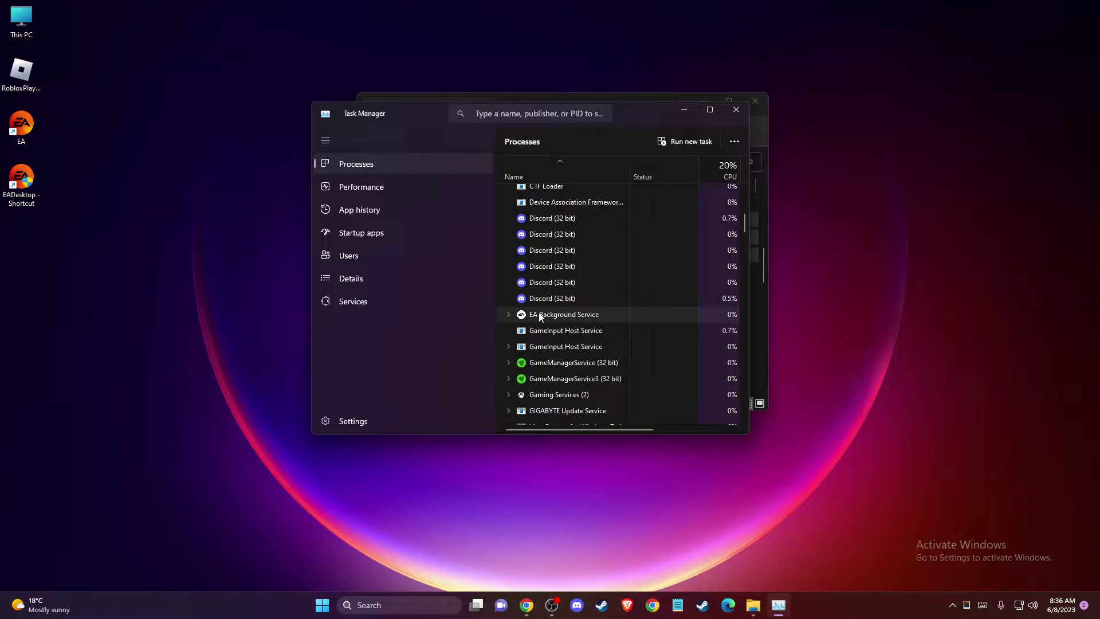
right_click(539, 314)
left_click(571, 334)
scroll(535, 351, "down", 3)
scroll(544, 367, "down", 5)
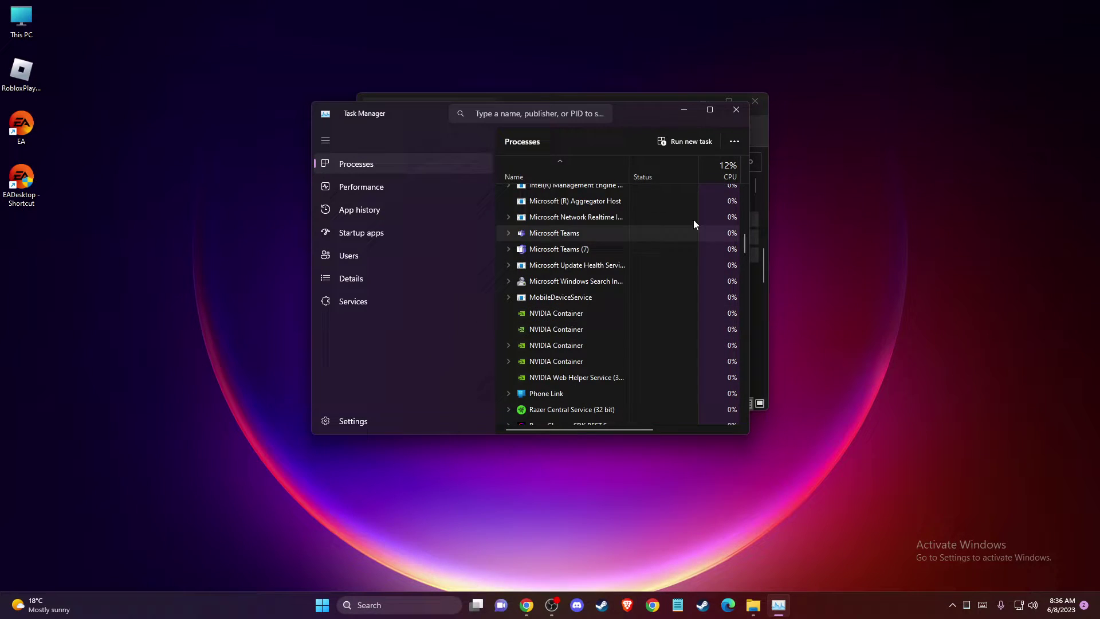
left_click(735, 112)
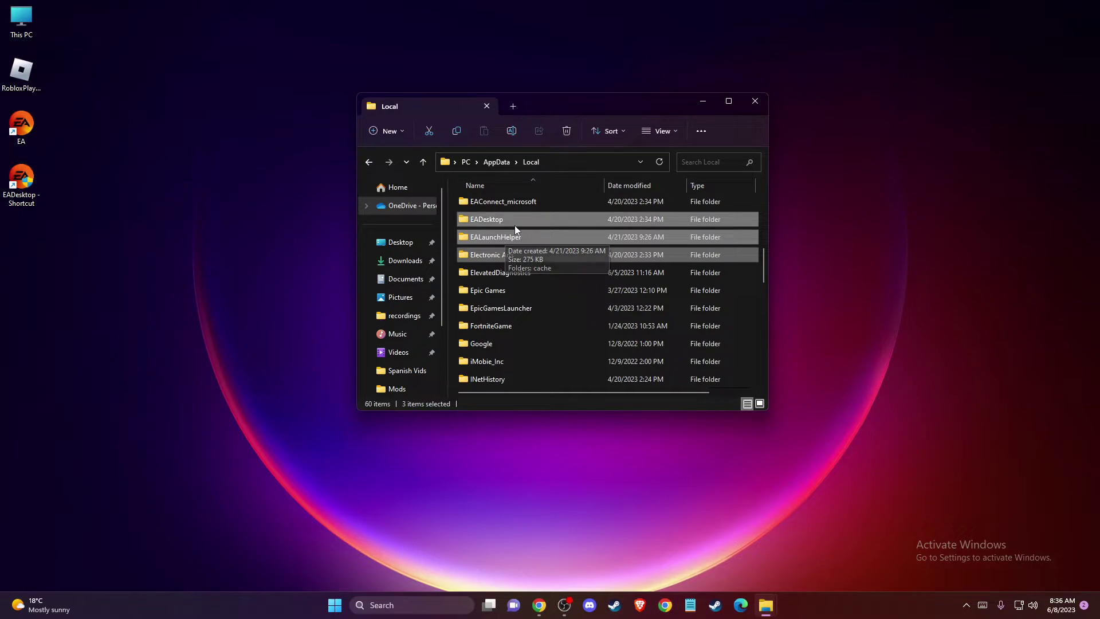
Close the Local folder window and open the file location of the EA app found through Windows search.
mouse_move(544, 225)
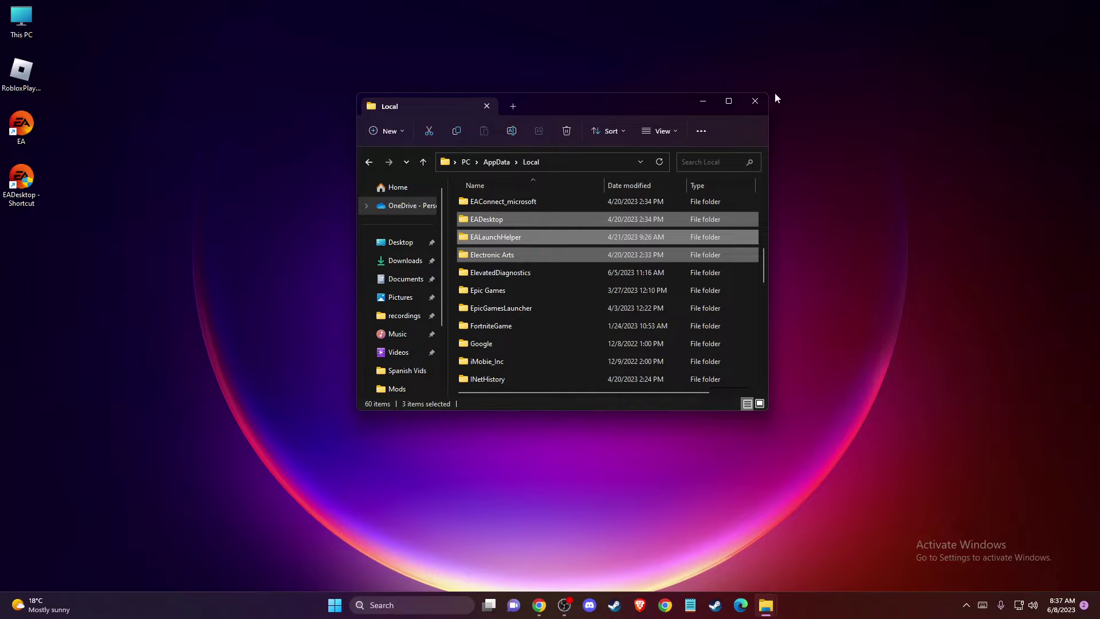
left_click(755, 101)
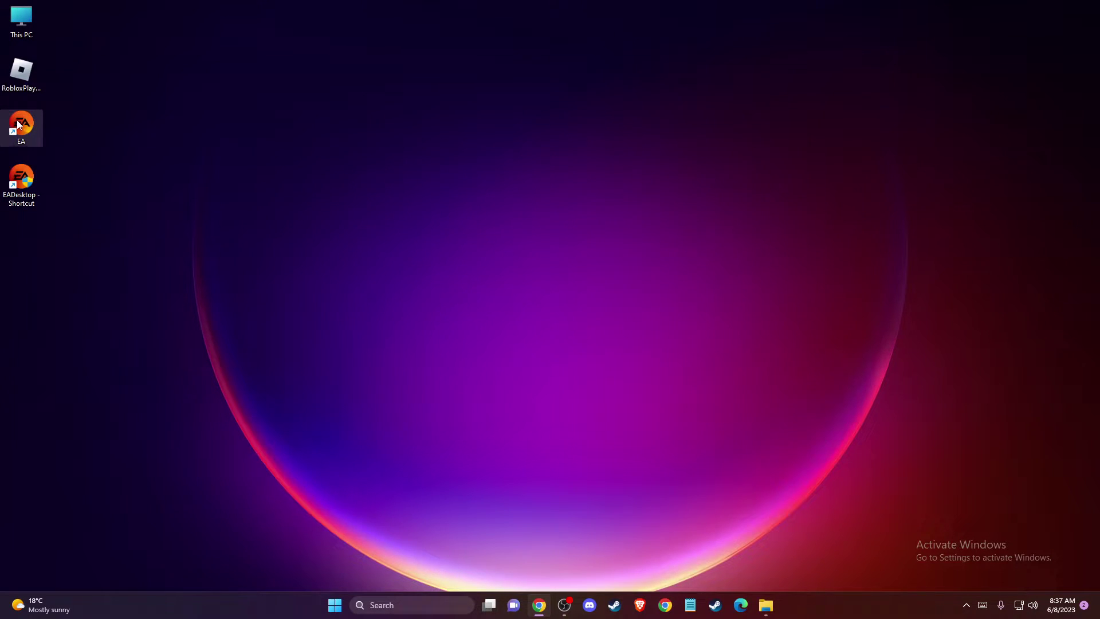
left_click(418, 605)
type("ea")
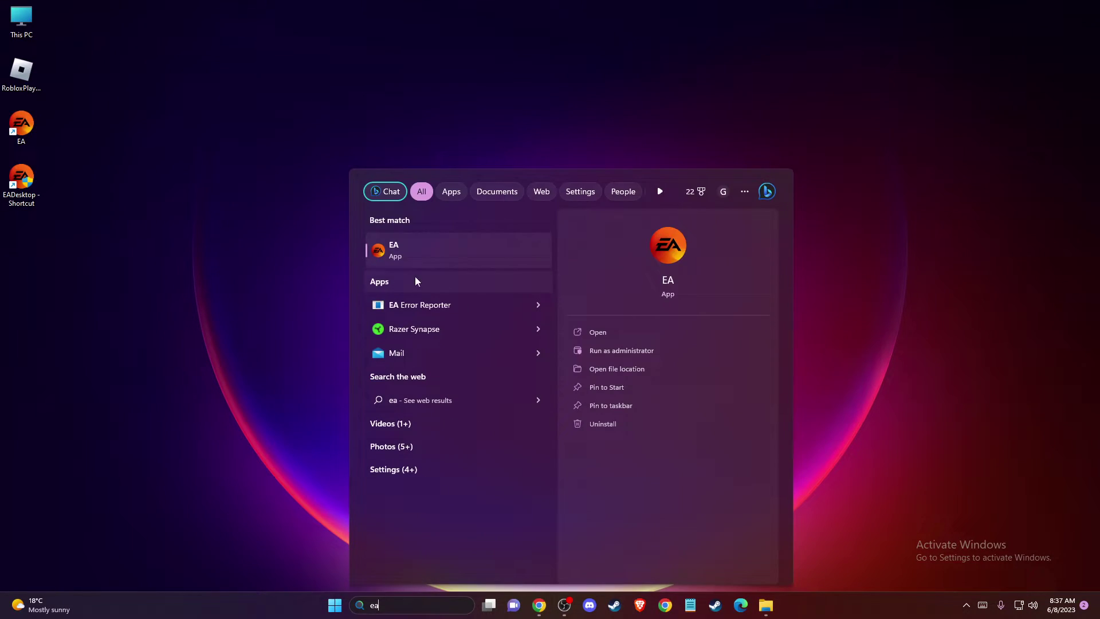
right_click(410, 253)
left_click(447, 291)
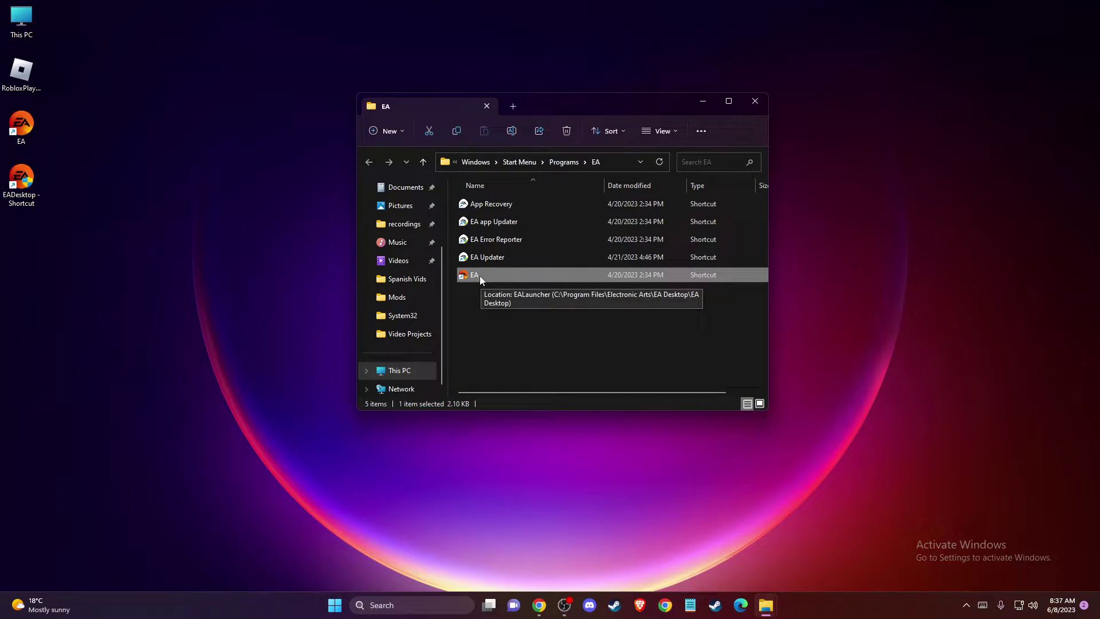
Set the EA shortcut's compatibility properties to run the program as an administrator, then close the folder window.
right_click(479, 276)
left_click(523, 442)
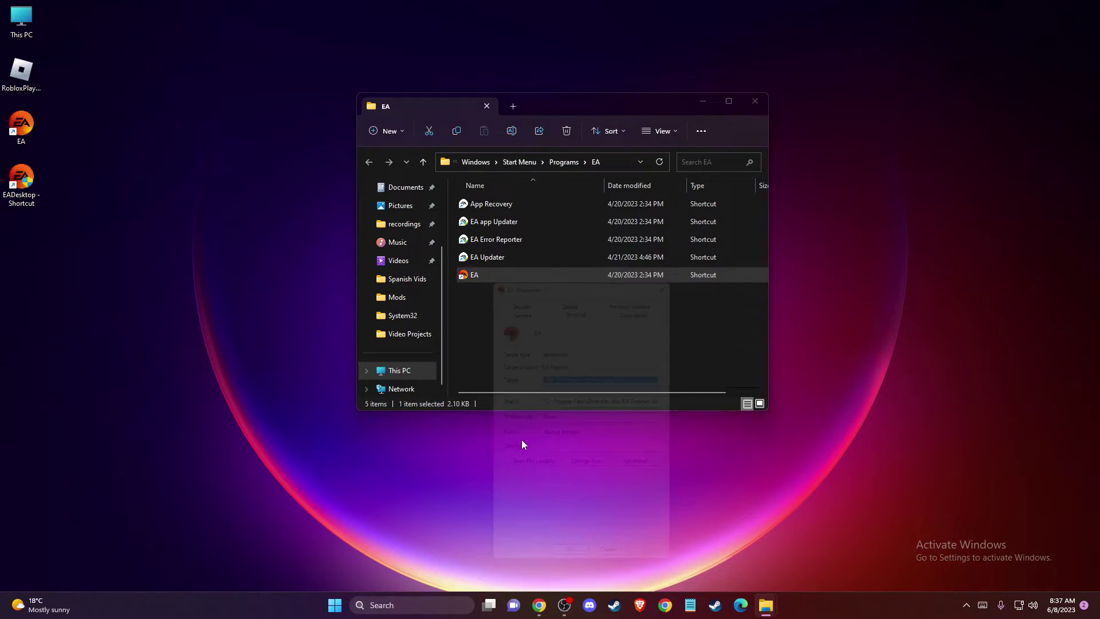
left_click(639, 299)
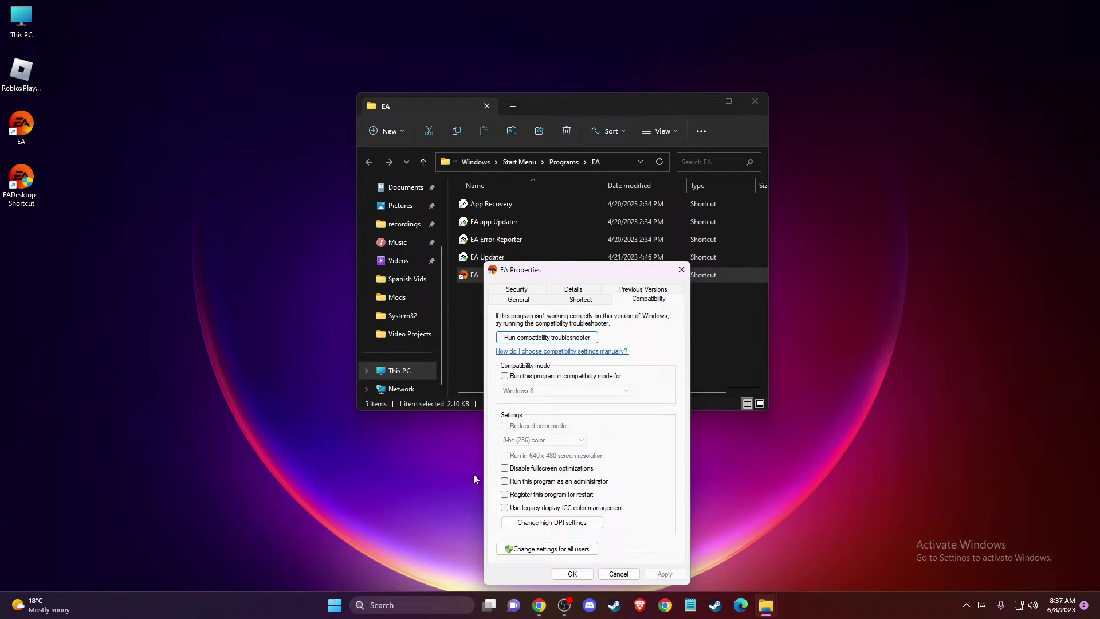
left_click(504, 481)
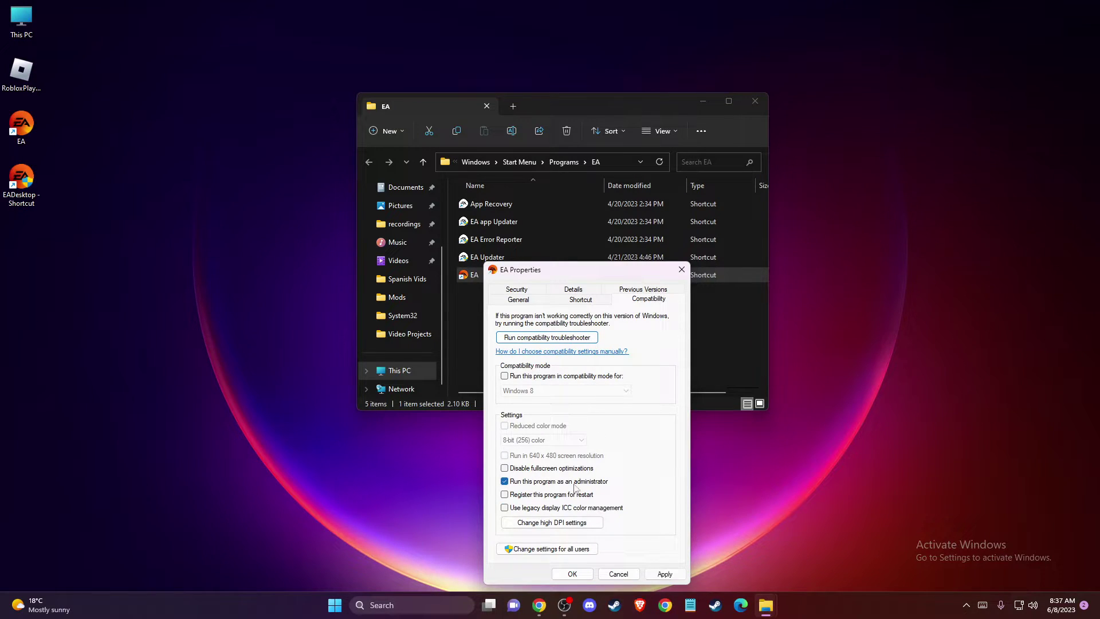
left_click(559, 575)
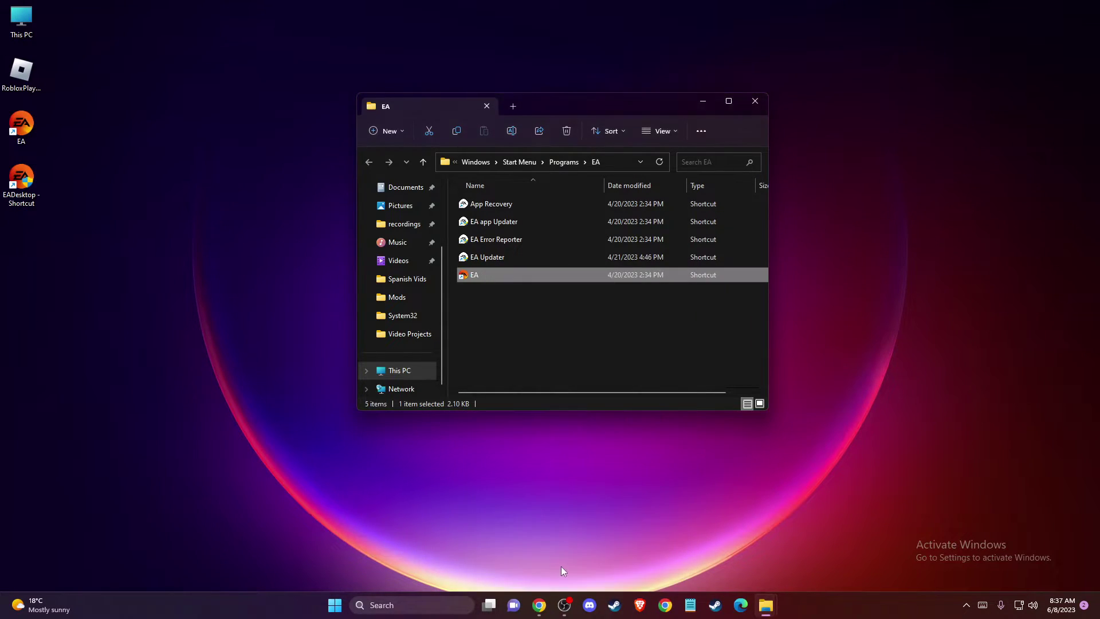
left_click(757, 104)
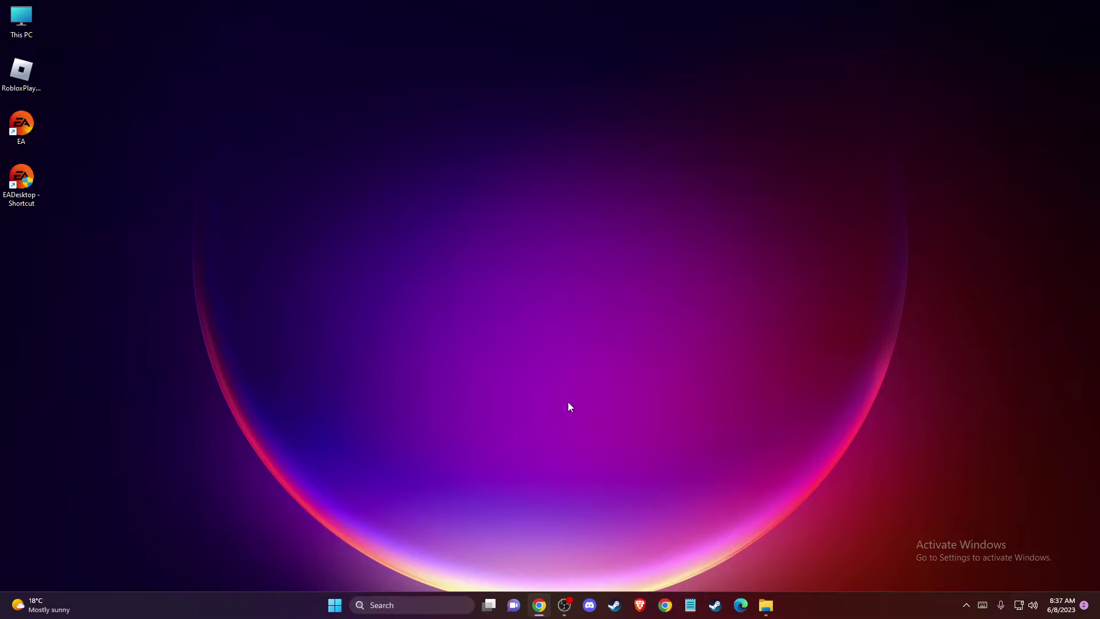
Find the Virus & threat protection settings through Windows search and open them.
left_click(392, 601)
type("v")
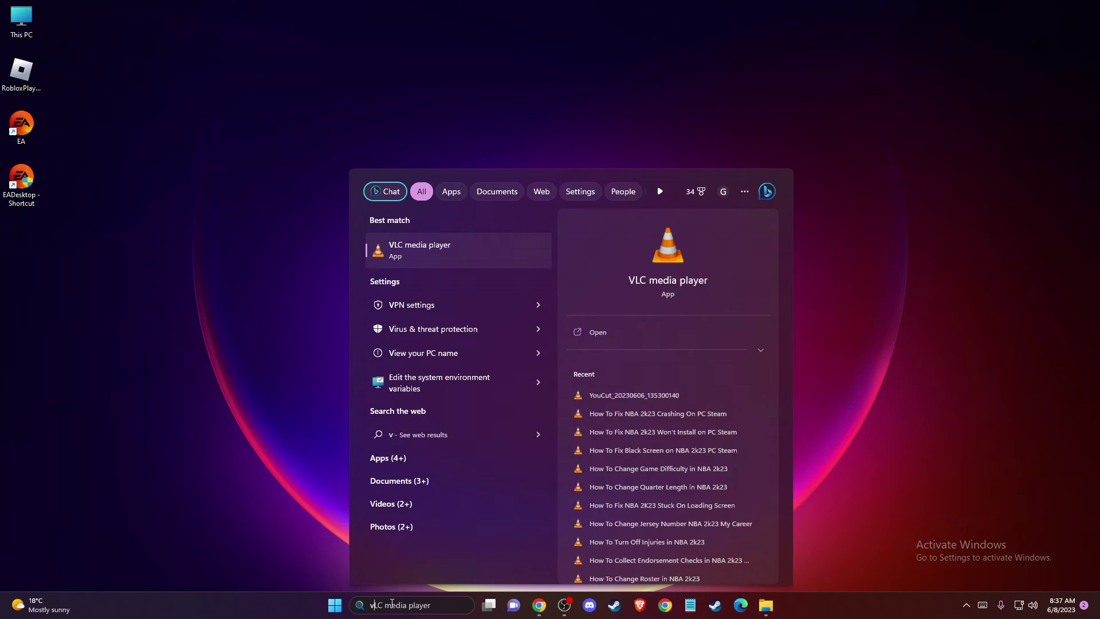
type("iru")
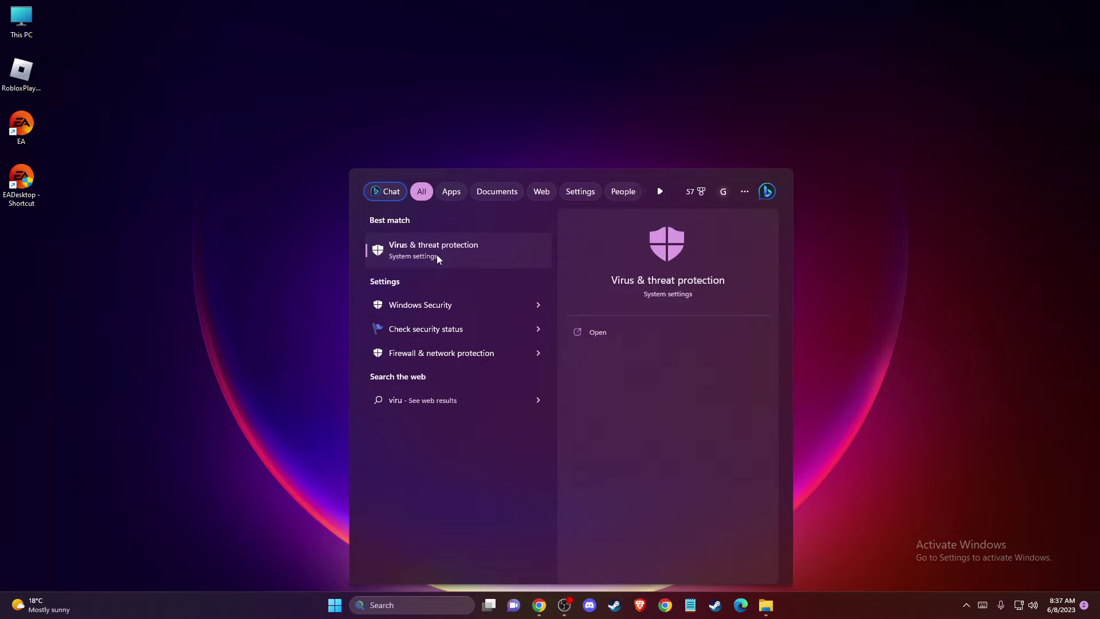
left_click(436, 251)
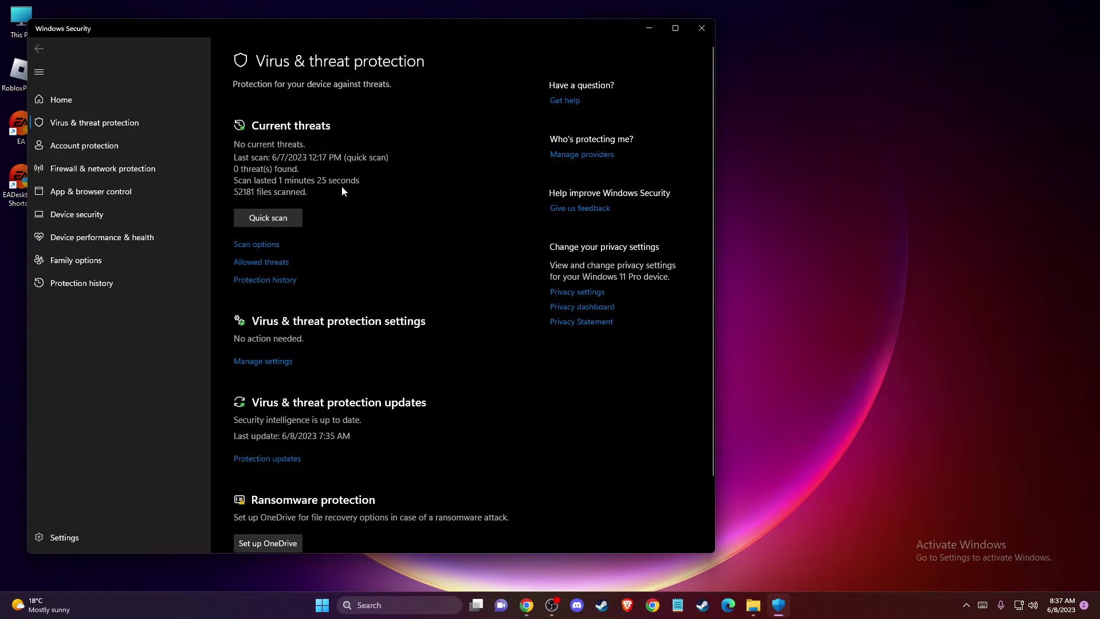
Open the management page for virus & threat protection settings, check the Controlled folder access setting and return to the settings.
scroll(341, 189, "down", 1)
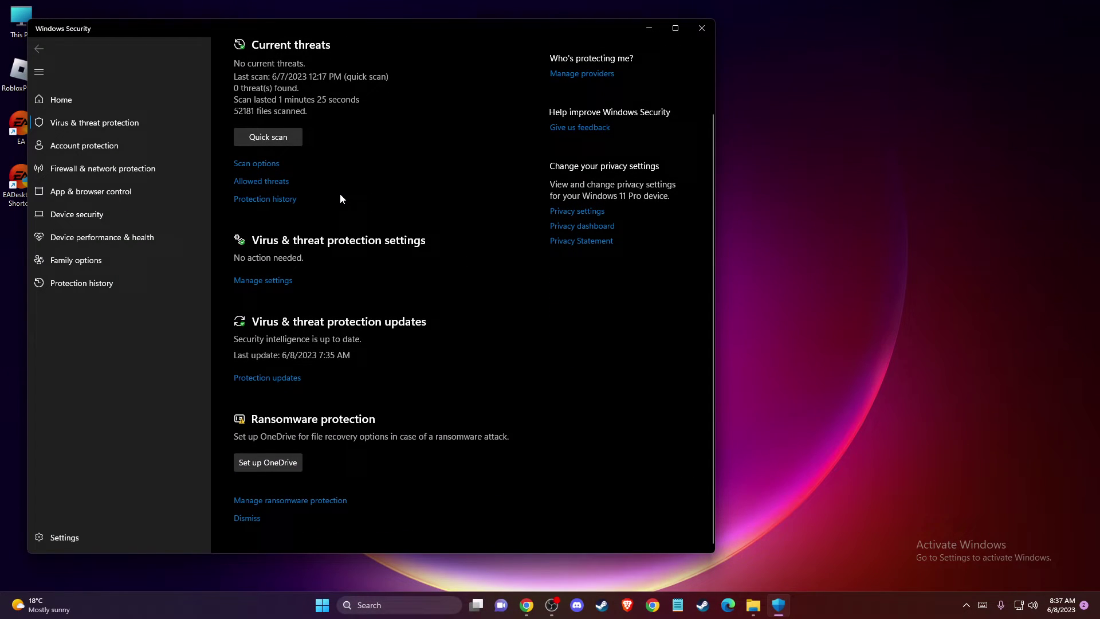
scroll(339, 195, "up", 1)
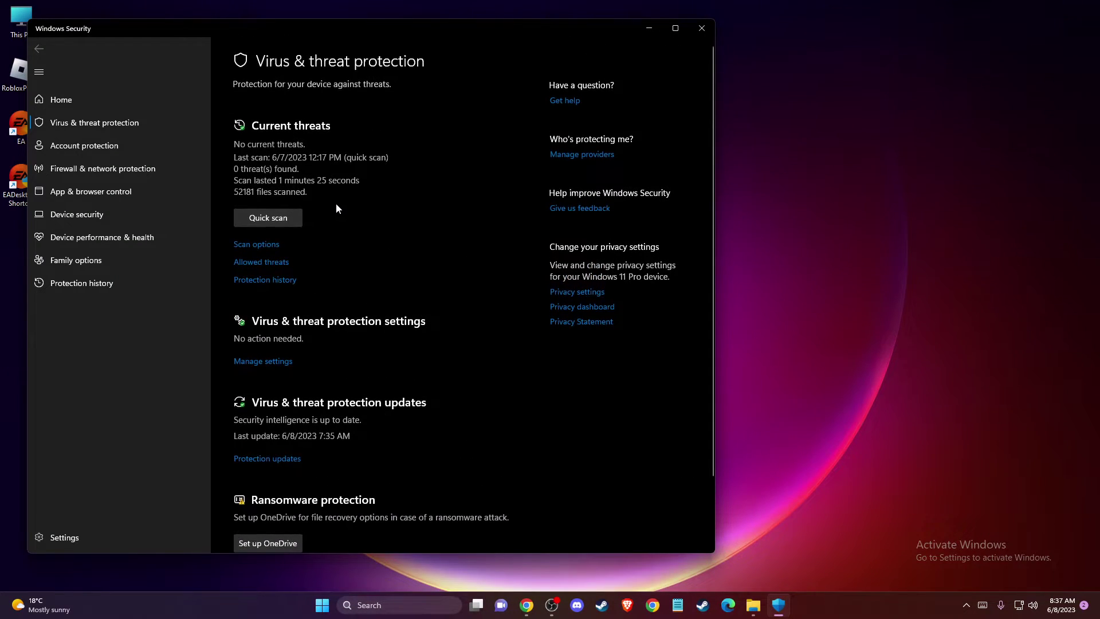
left_click(257, 362)
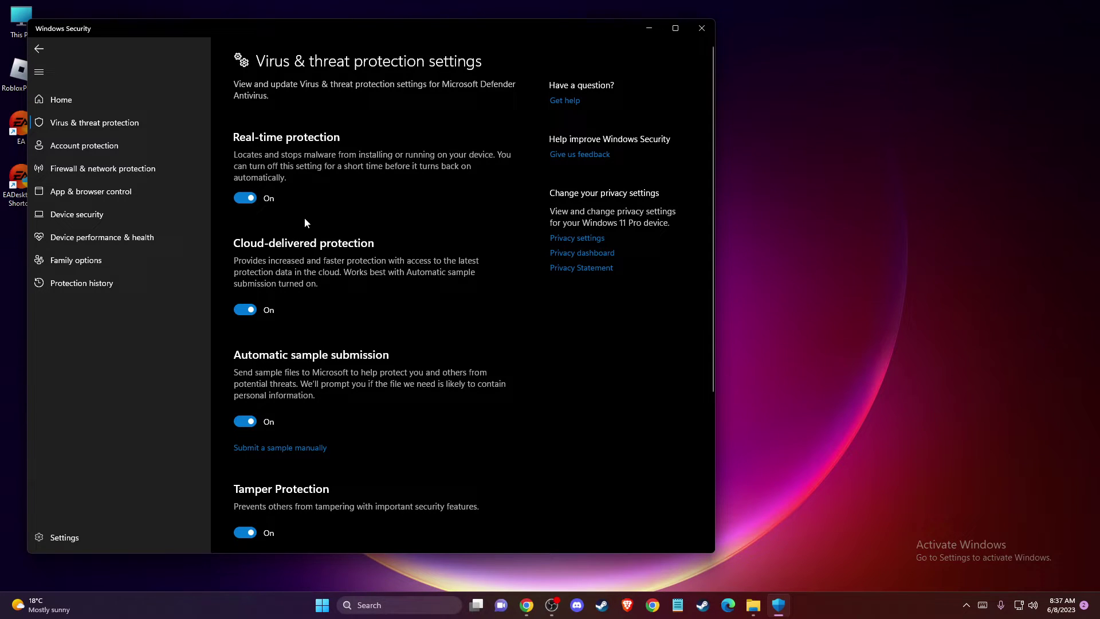
scroll(308, 215, "down", 4)
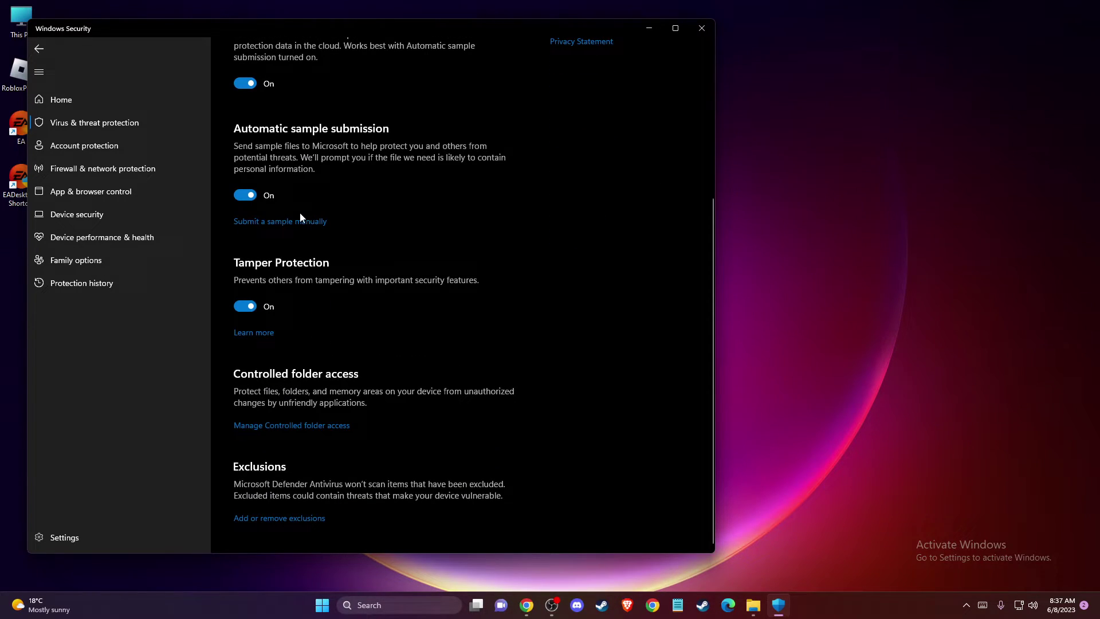
left_click(270, 427)
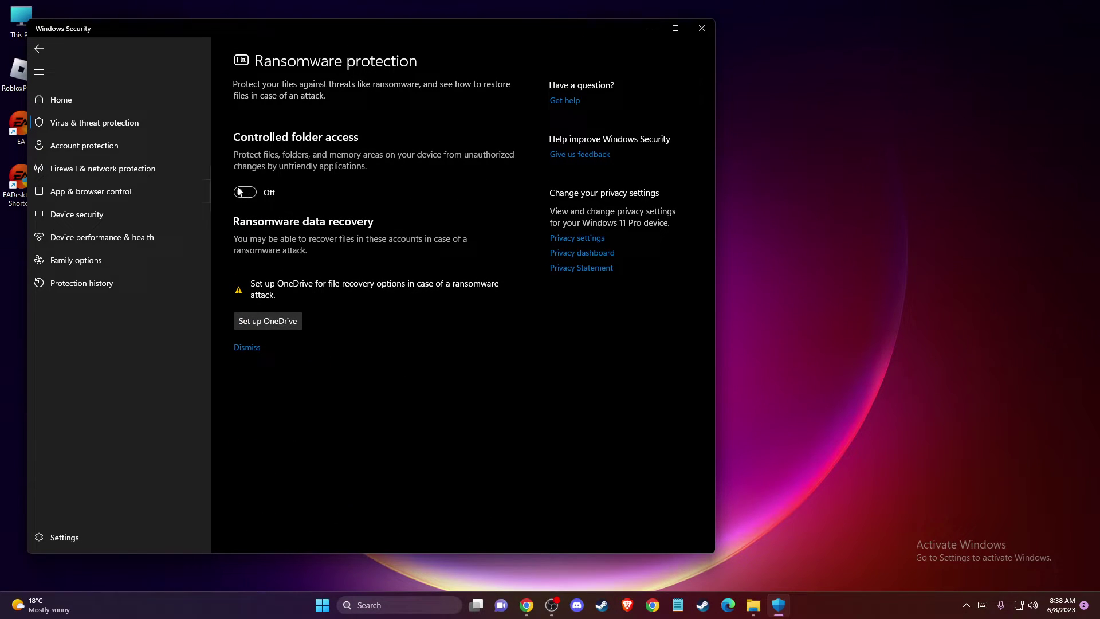
left_click(39, 48)
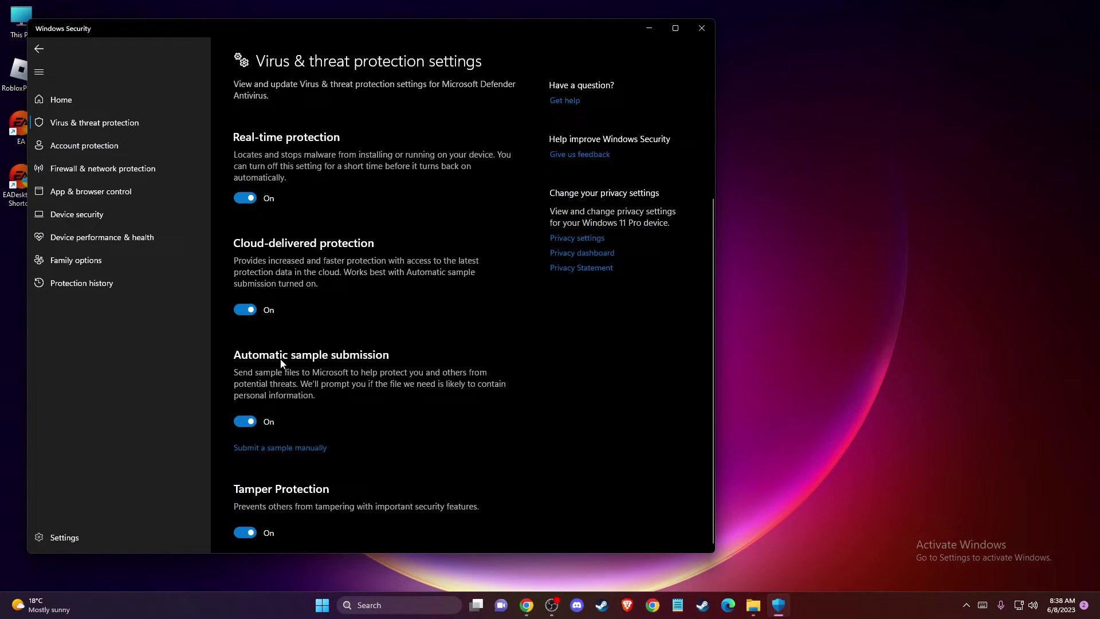
scroll(271, 408, "up", 5)
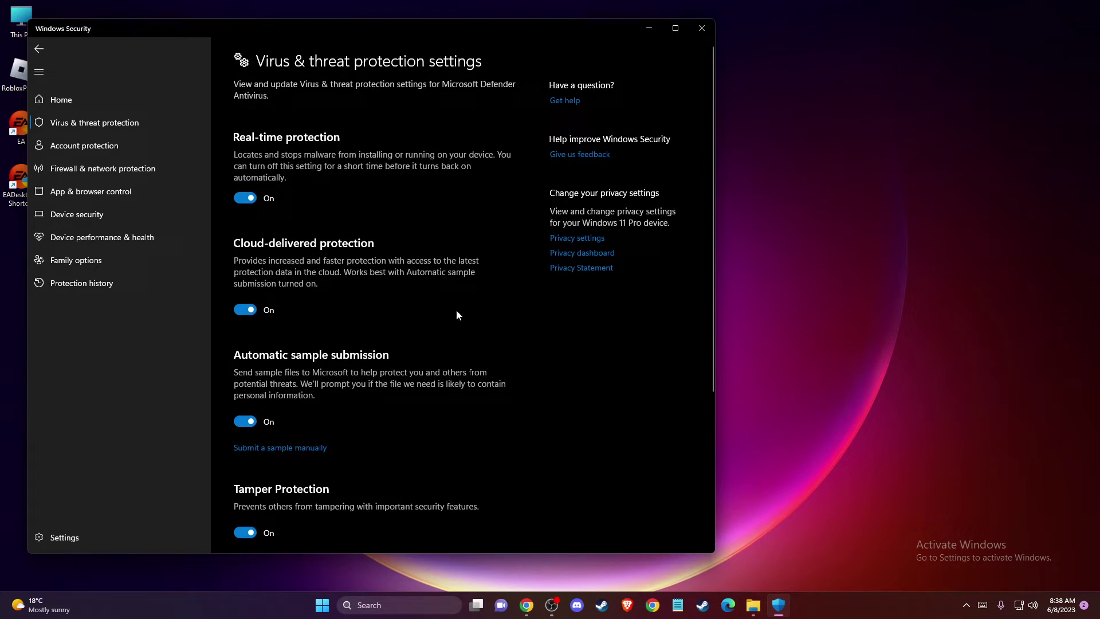
Try to add the Electronic Arts folder in C:\Program Files as a folder exclusion from Microsoft Defender Antivirus scans.
scroll(344, 180, "down", 1)
scroll(344, 180, "down", 3)
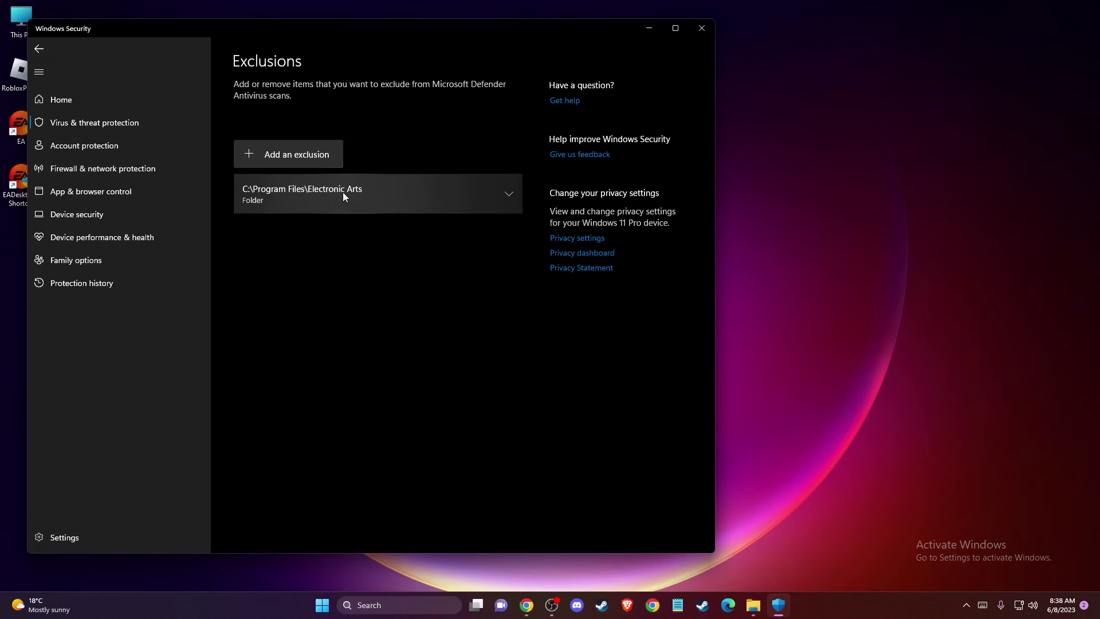
left_click(285, 158)
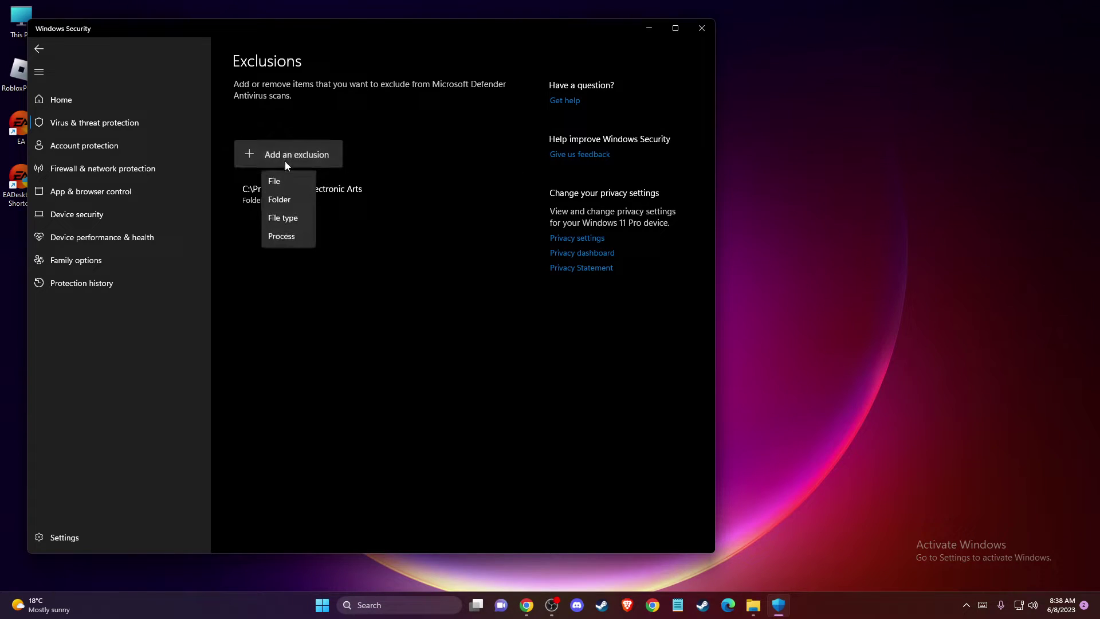
left_click(287, 198)
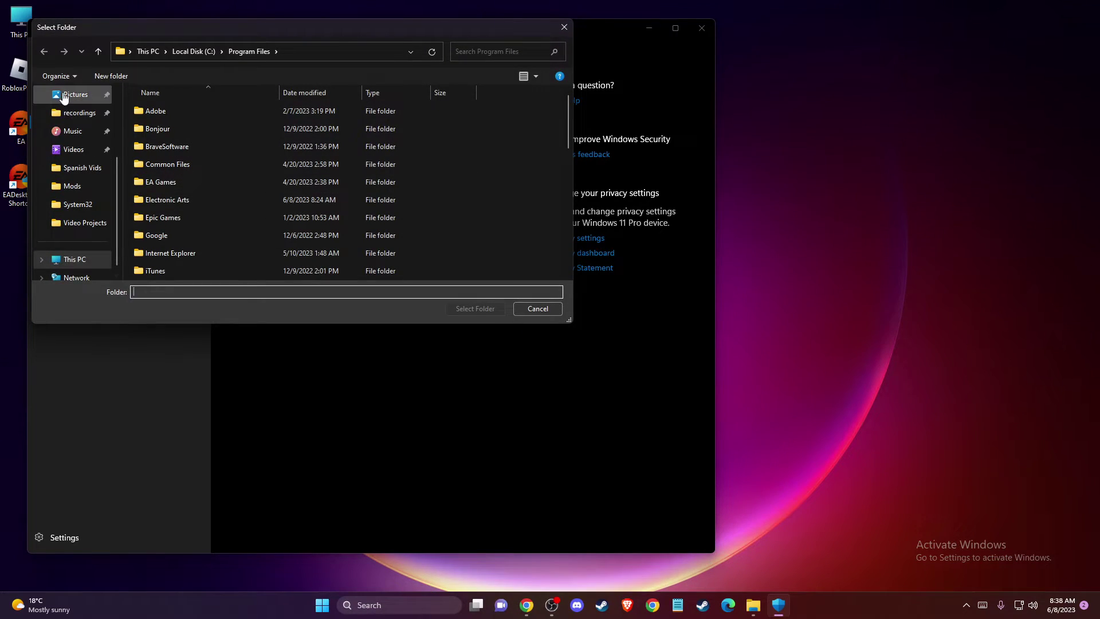
scroll(77, 157, "down", 1)
left_click(73, 241)
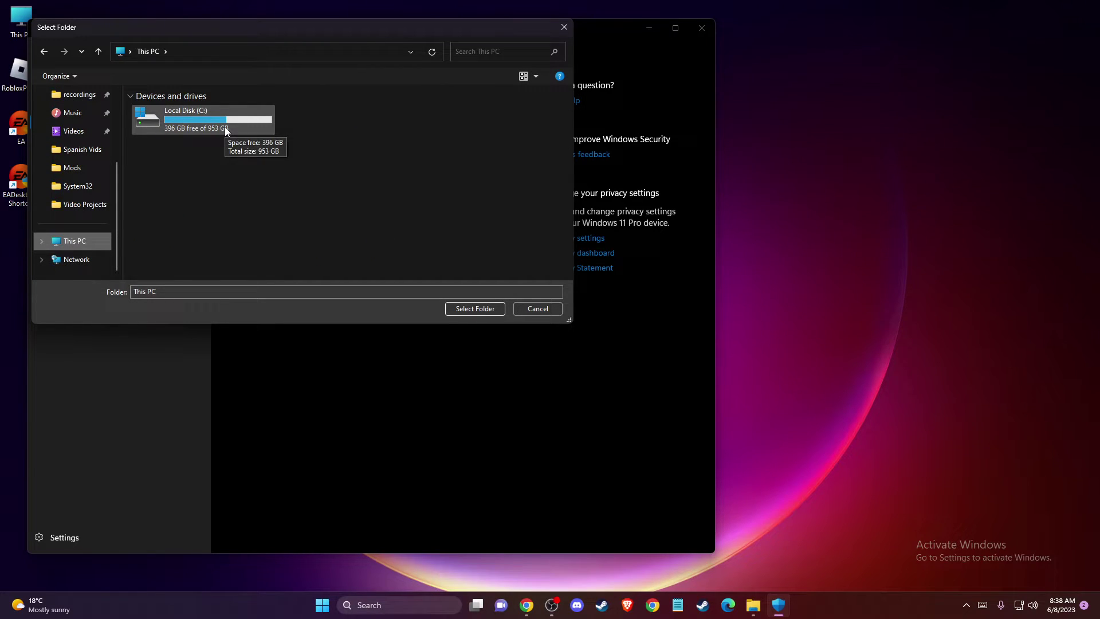
double_click(207, 126)
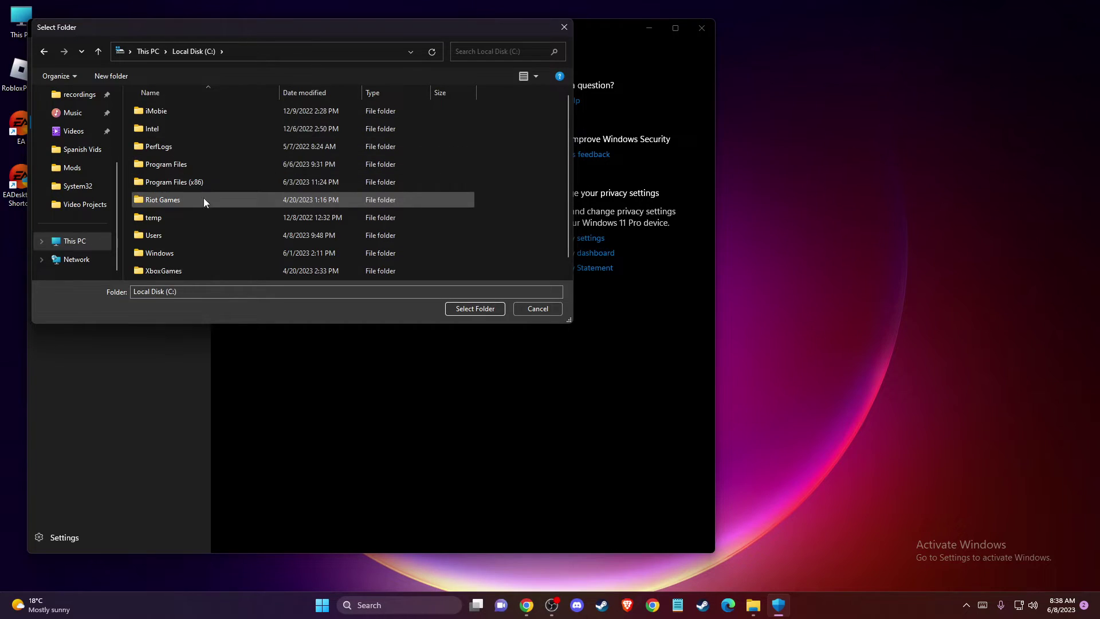
double_click(186, 167)
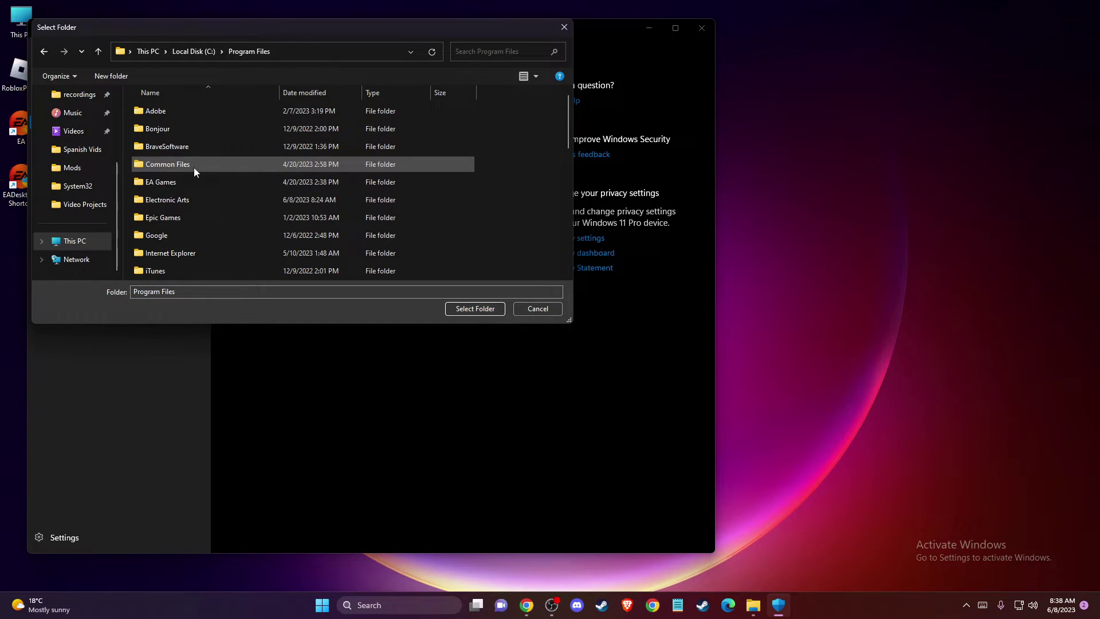
double_click(182, 202)
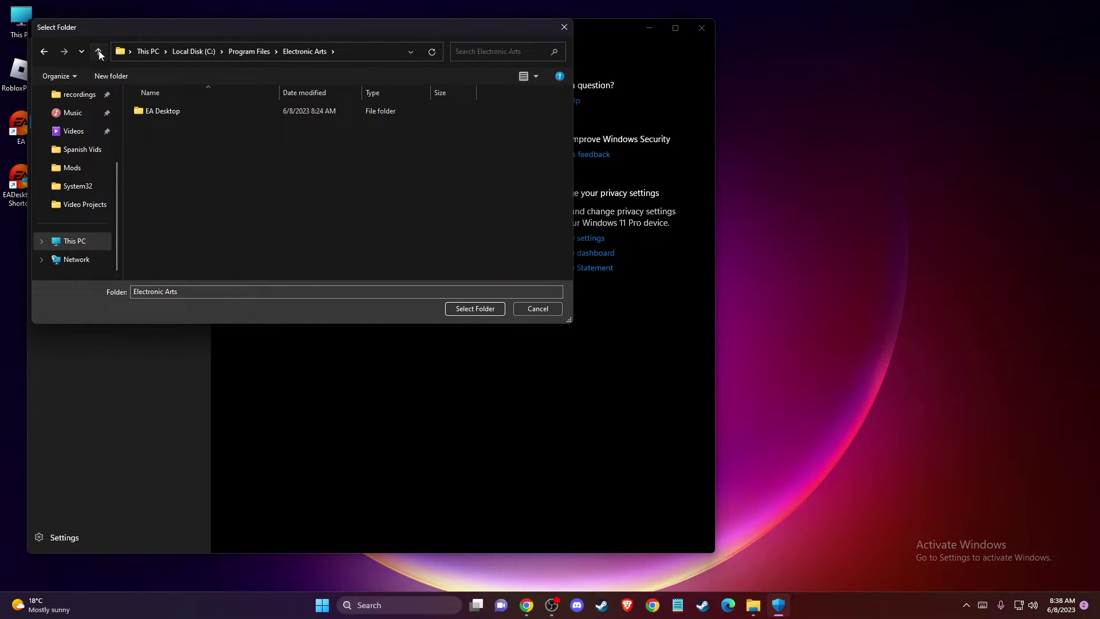
left_click(99, 51)
left_click(162, 198)
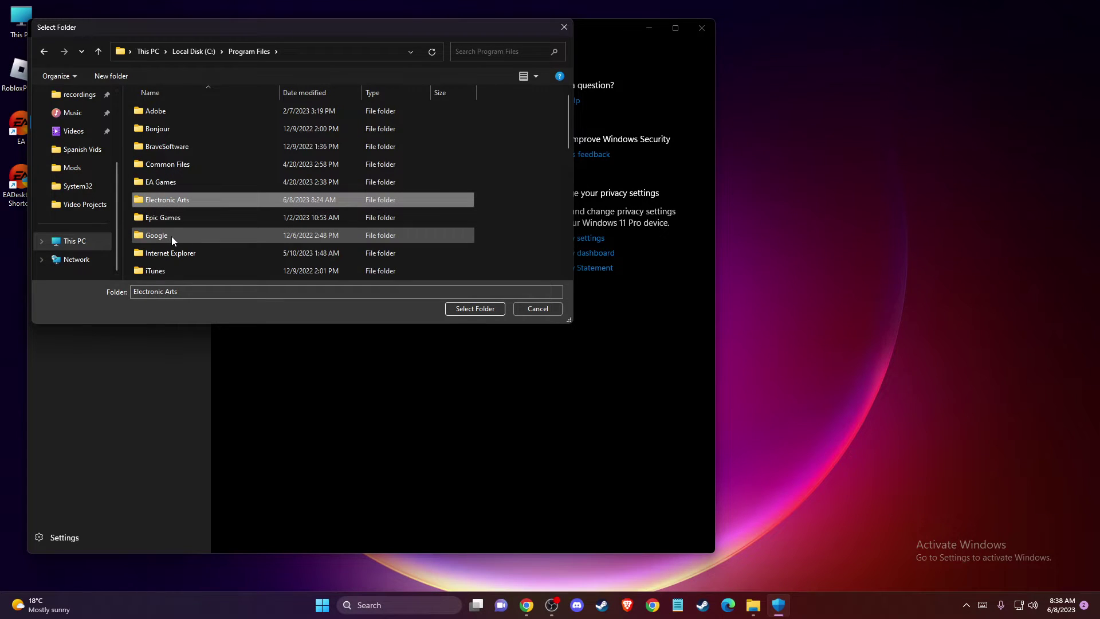
left_click(462, 307)
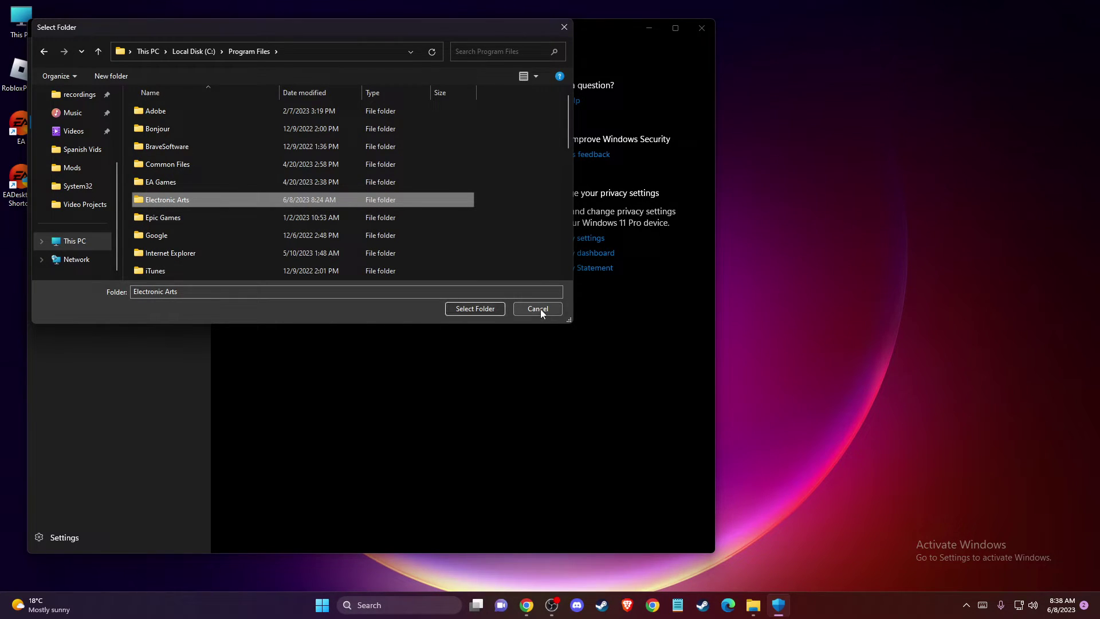
Close Windows Security and open the Windows Defender Firewall settings found through Windows search.
left_click(701, 28)
left_click(395, 599)
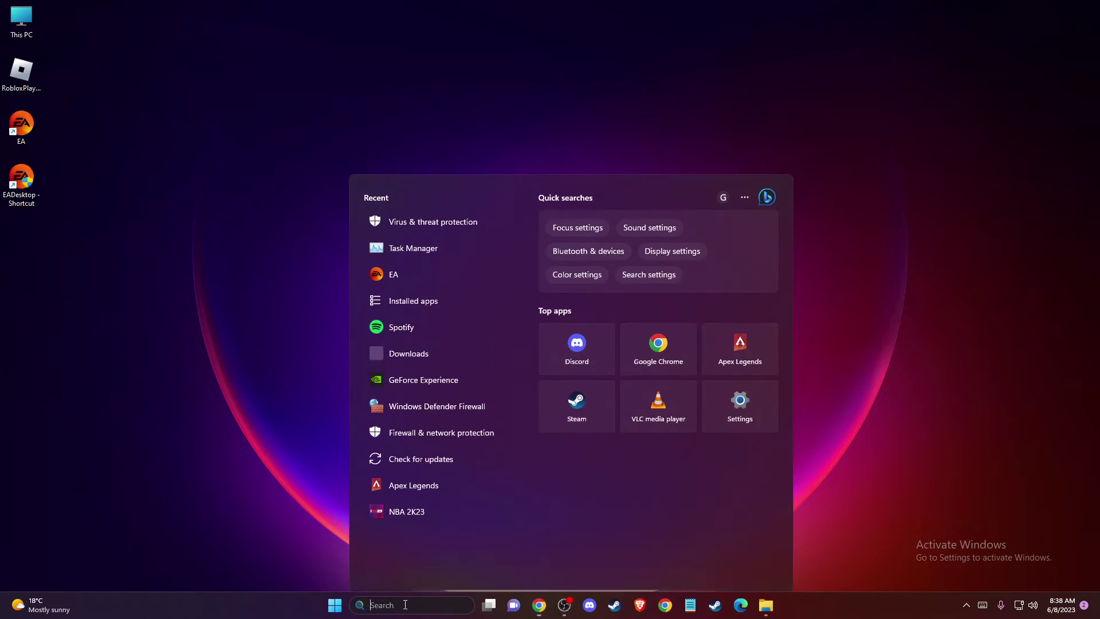
type("windows defen")
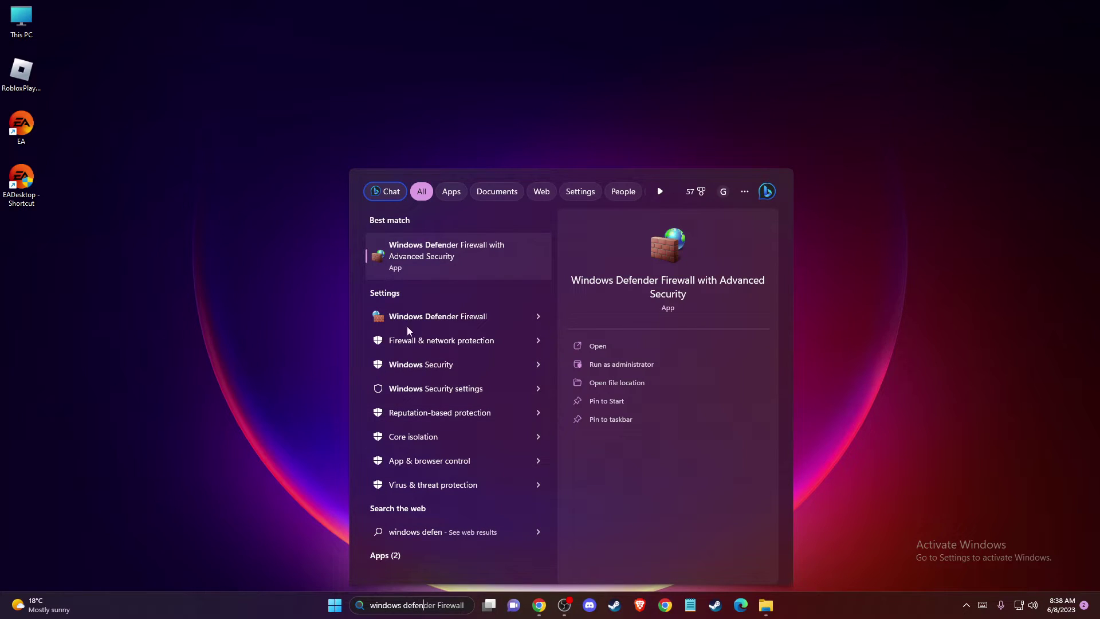
left_click(410, 323)
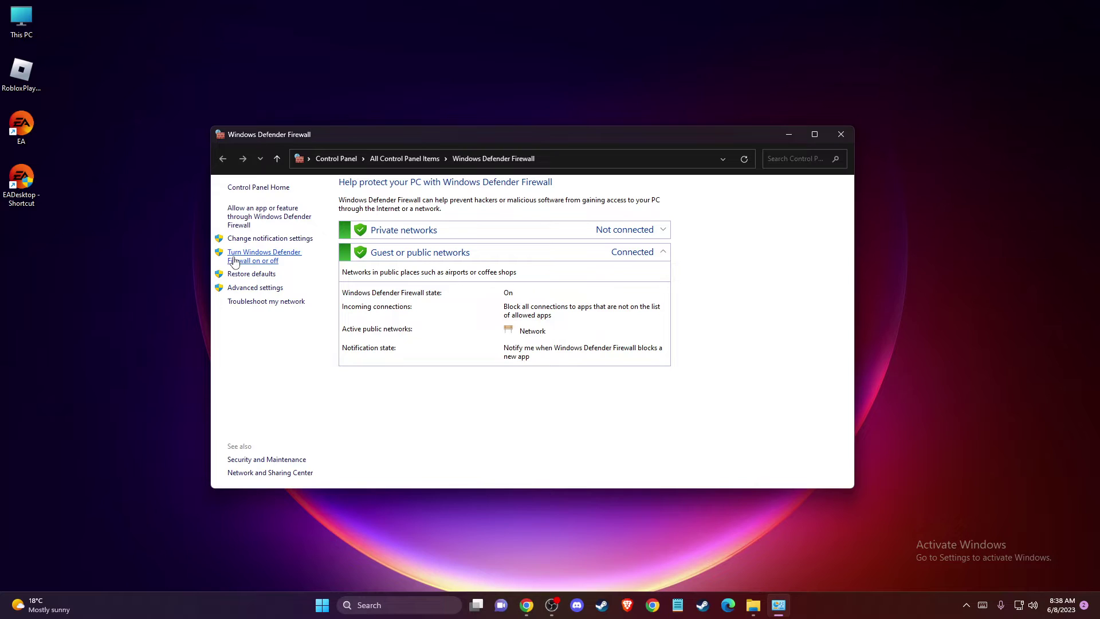
Try to turn off Windows Defender Firewall for both private and public networks.
left_click(255, 261)
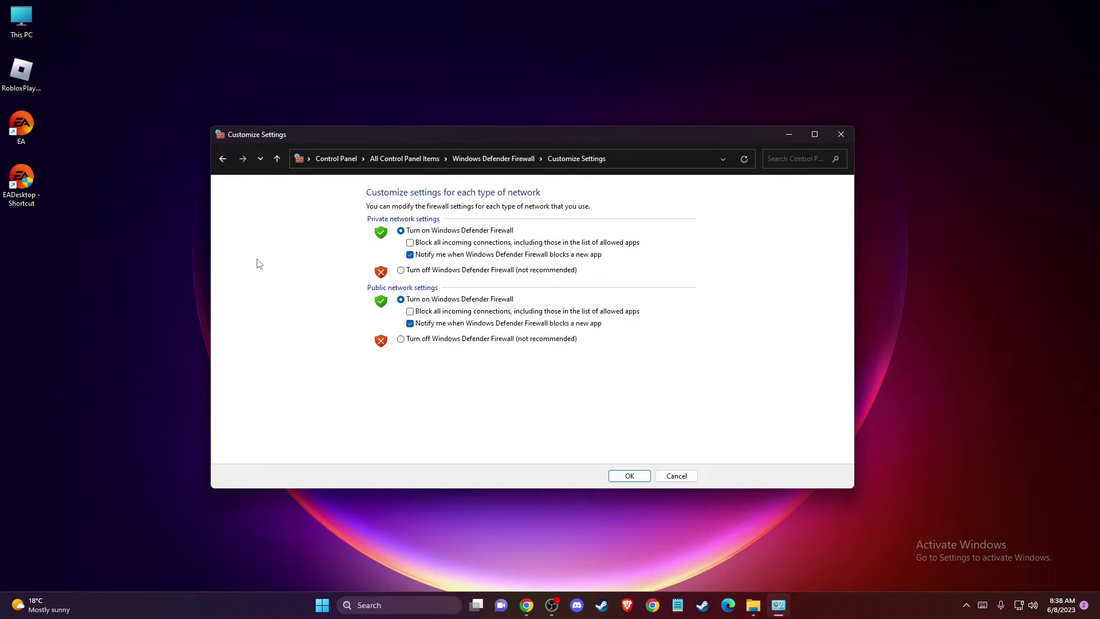
left_click(401, 339)
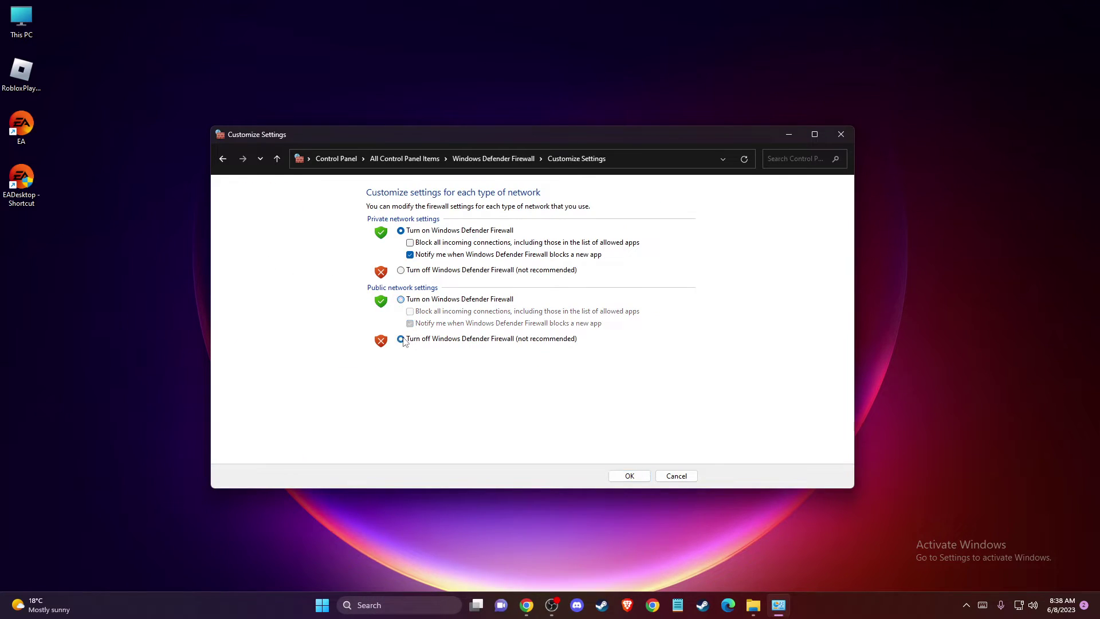
left_click(401, 270)
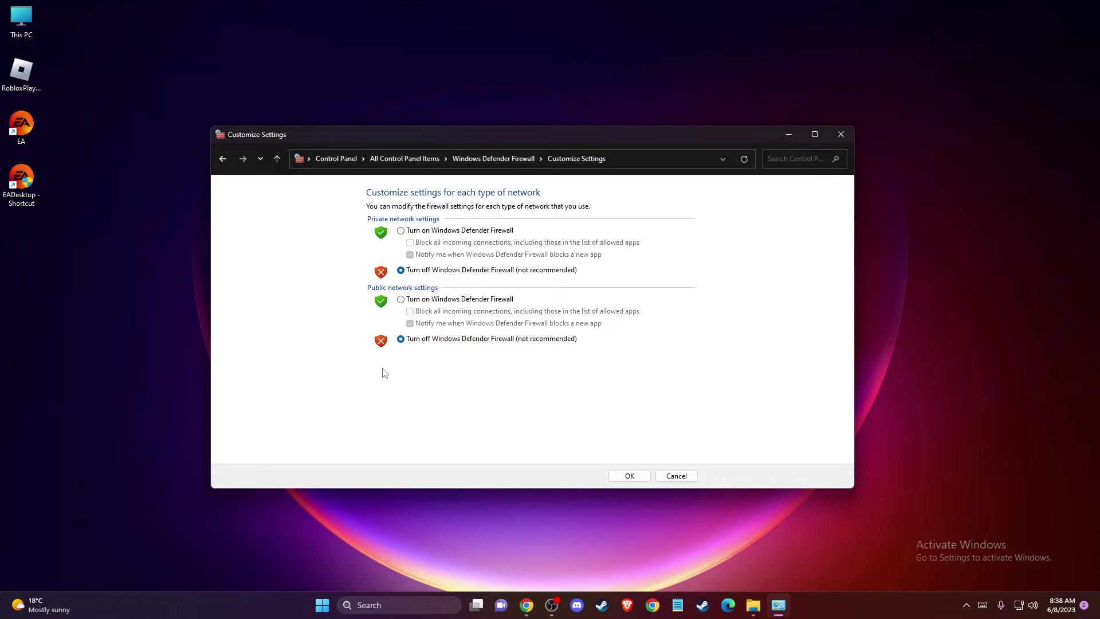
left_click(675, 476)
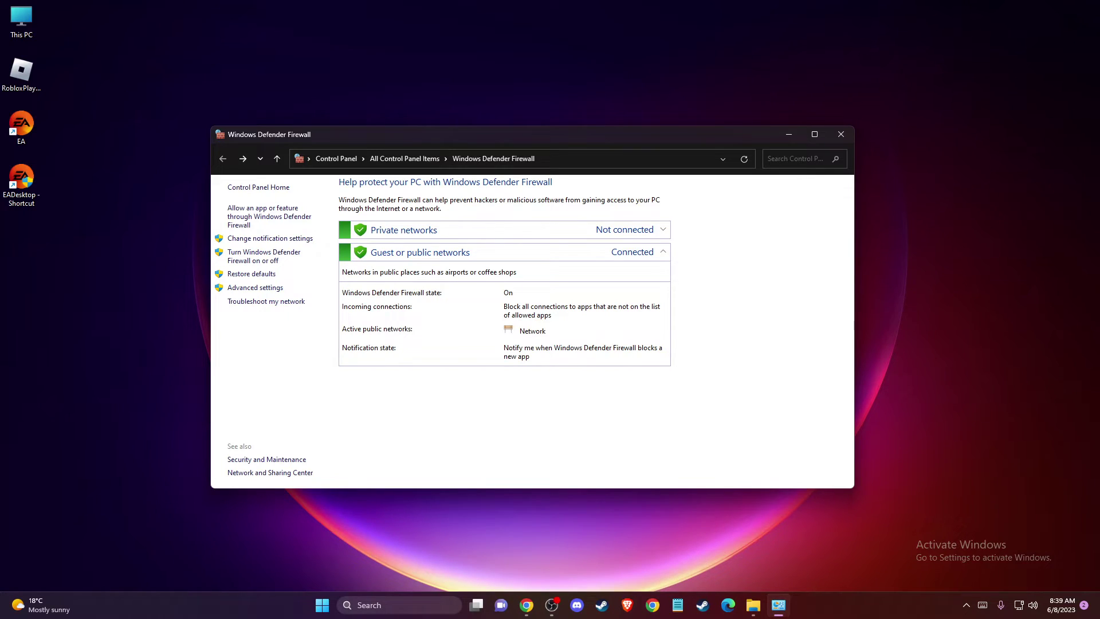
Minimize the firewall window and open the network adapter options from the advanced Network & internet settings.
left_click(789, 136)
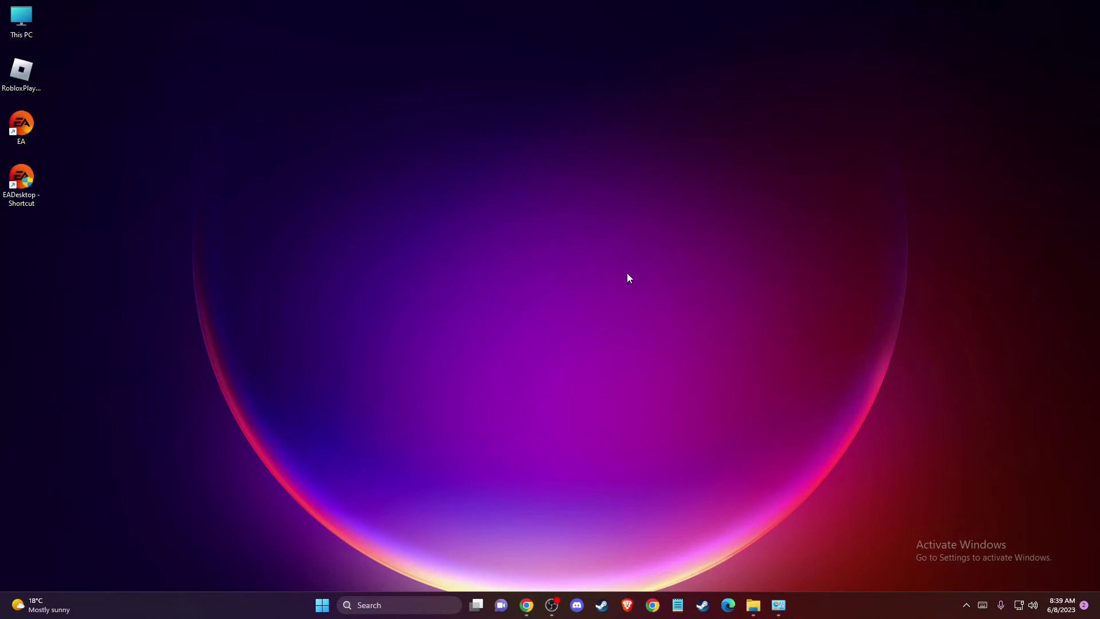
right_click(1021, 607)
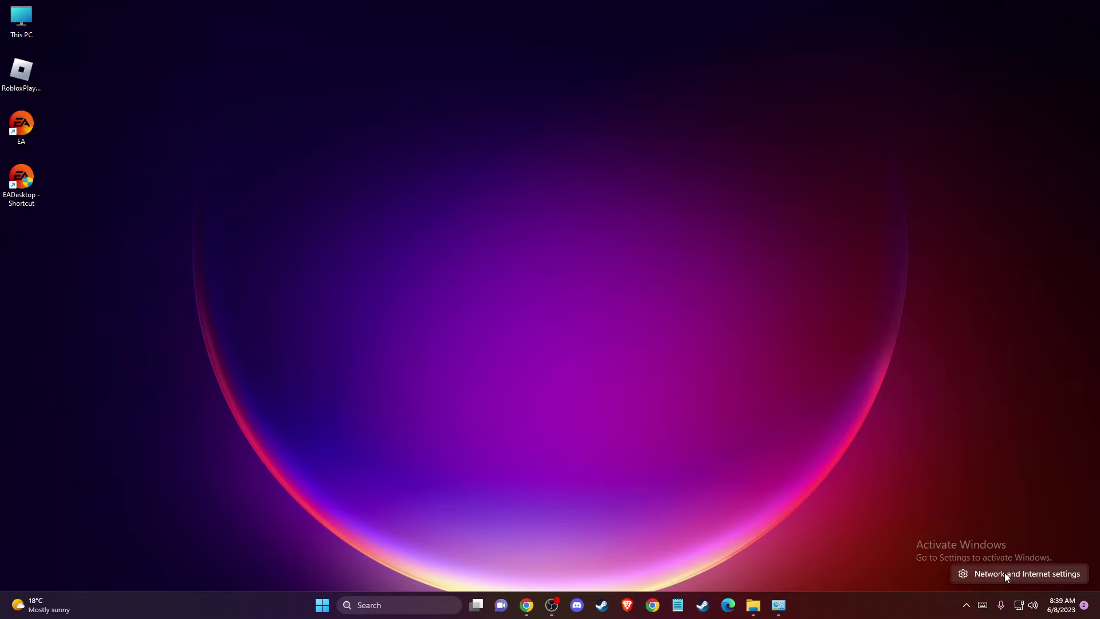
left_click(1005, 573)
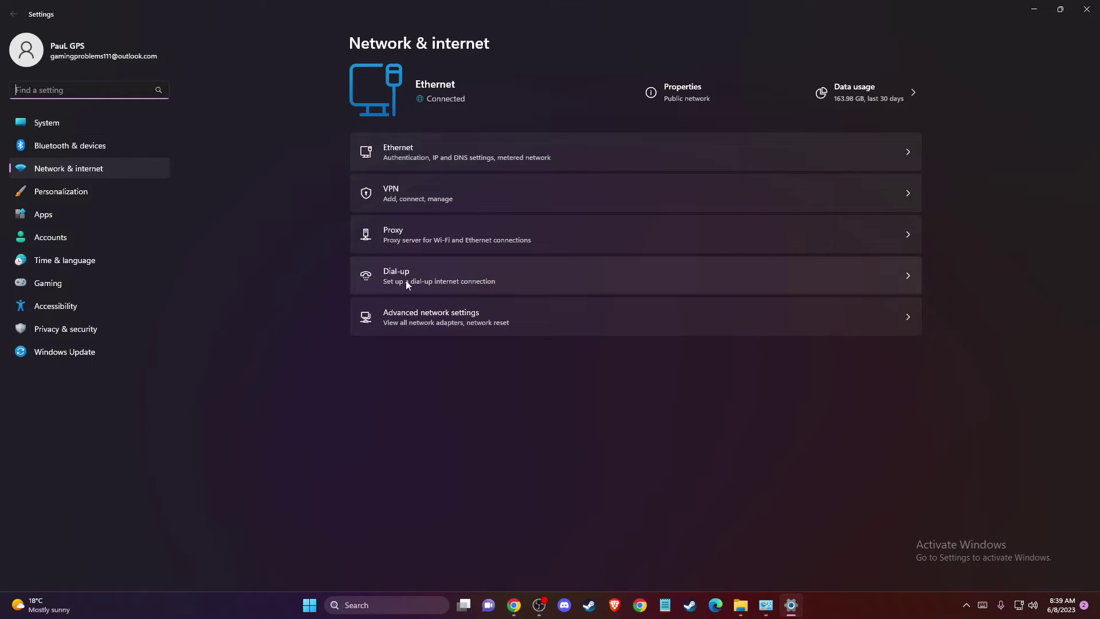
left_click(415, 320)
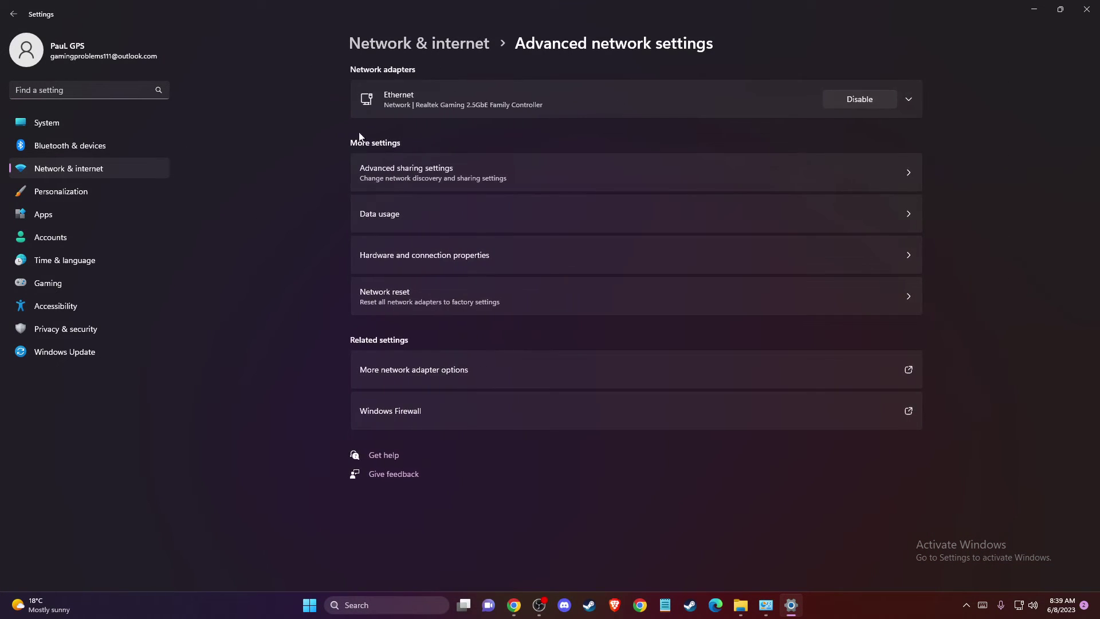
left_click(399, 373)
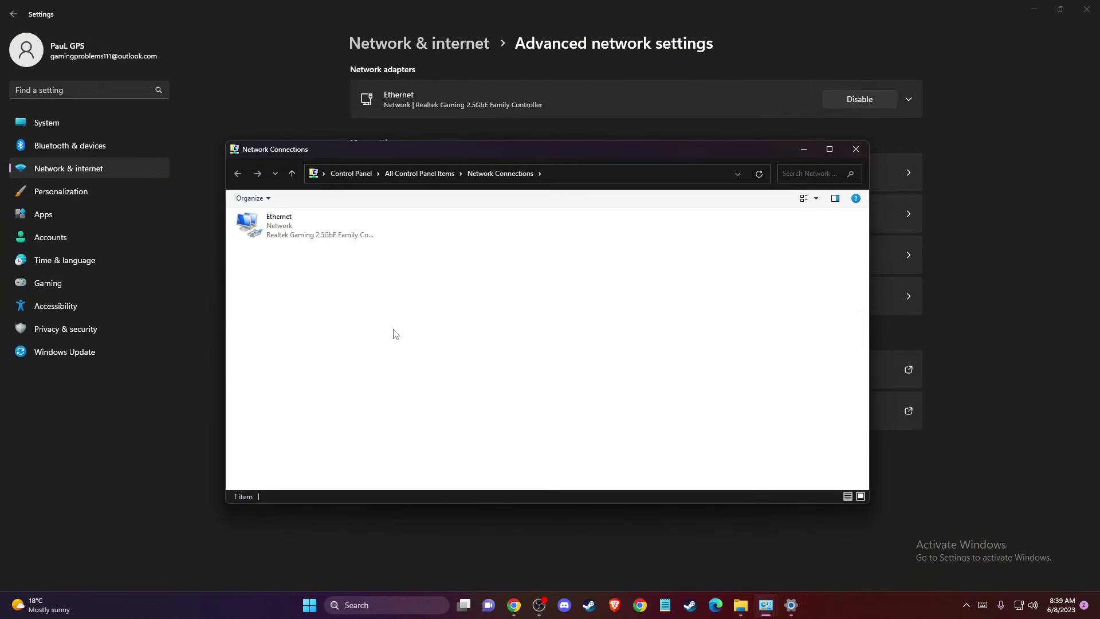
Confirm the Ethernet adapter's TCP/IPv4 properties with preferred DNS server 8.8.8.8 and alternate DNS server 8.8.4.4.
left_click(287, 226)
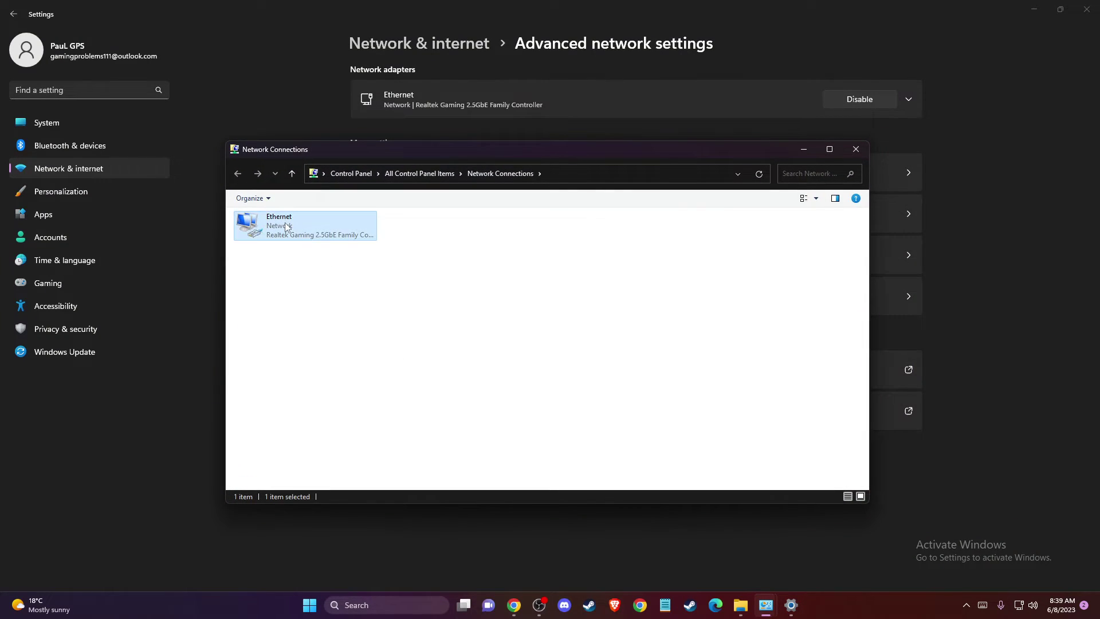
right_click(286, 227)
left_click(332, 337)
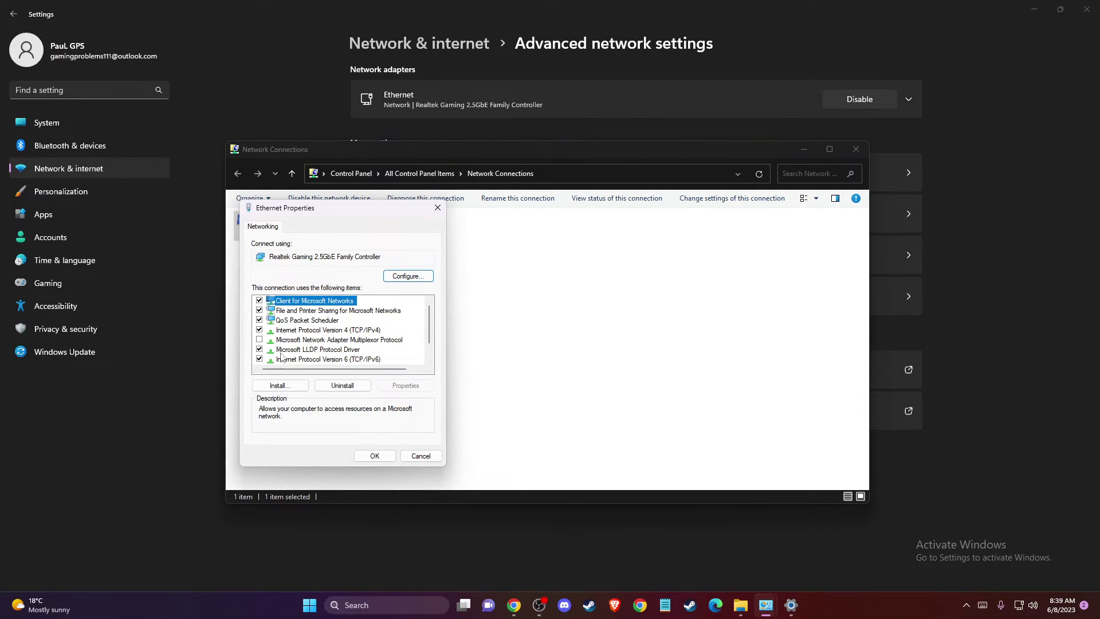
left_click(290, 331)
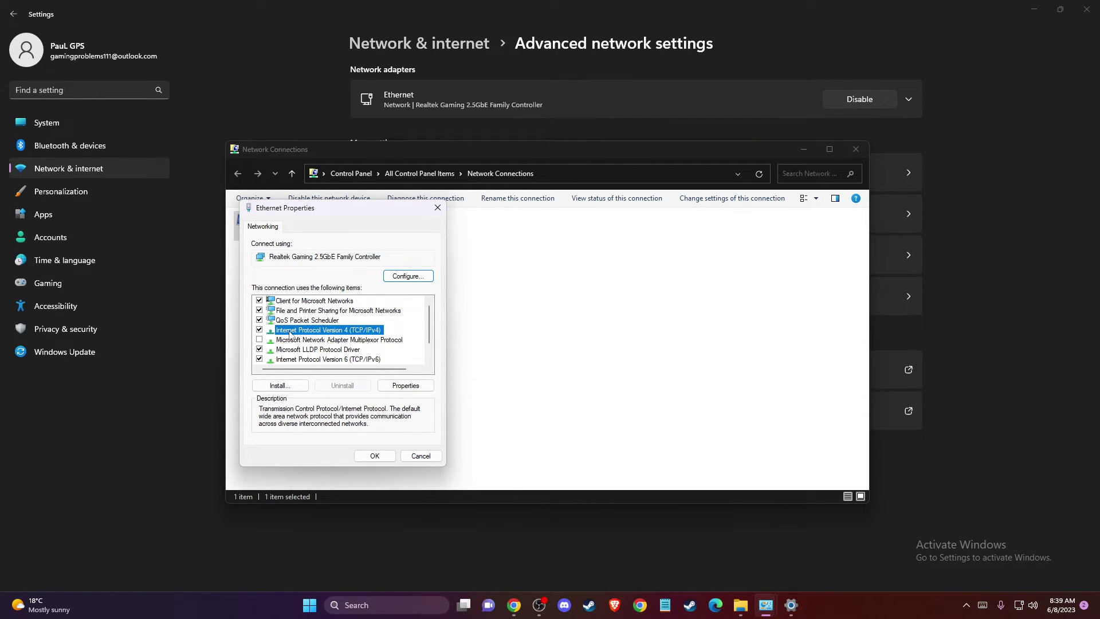
double_click(290, 330)
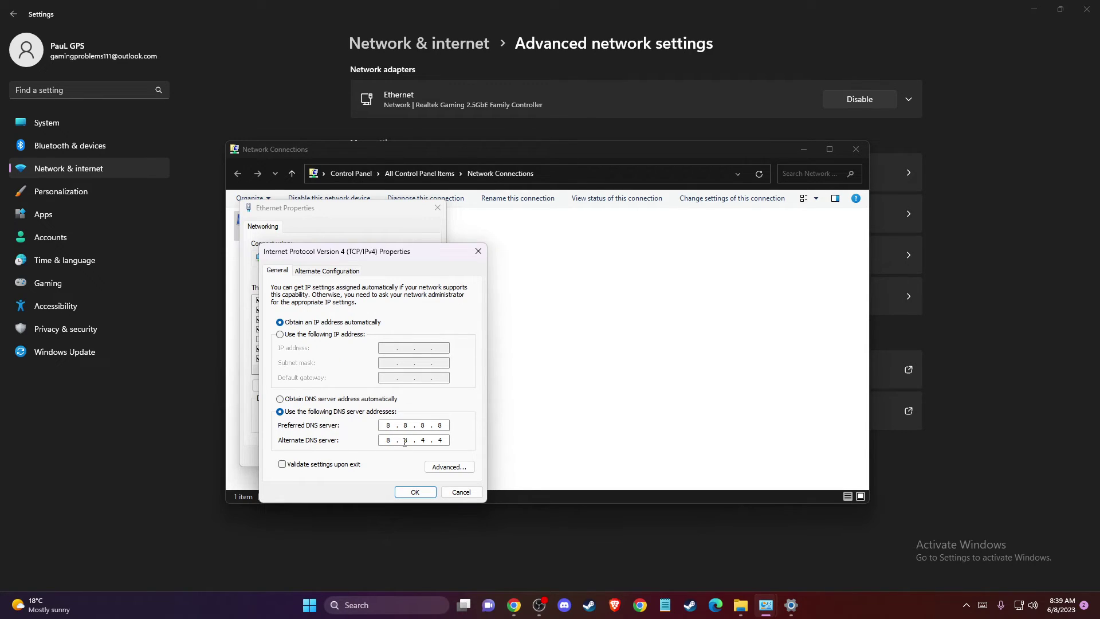
left_click(414, 491)
left_click(378, 457)
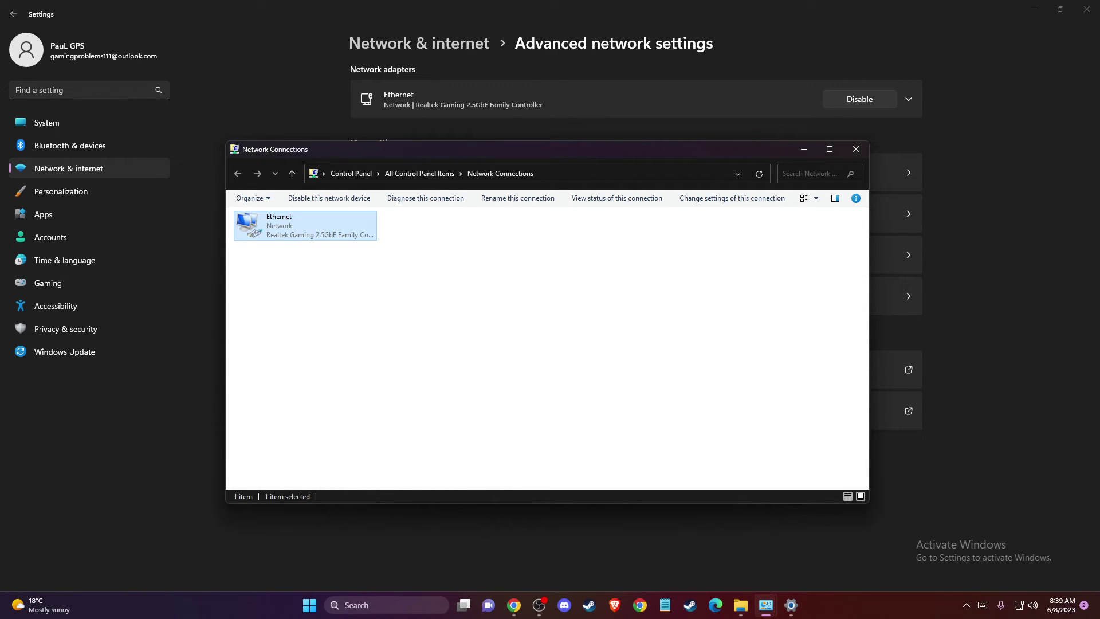
Close the Network Connections and Settings windows.
key("alt+Tab")
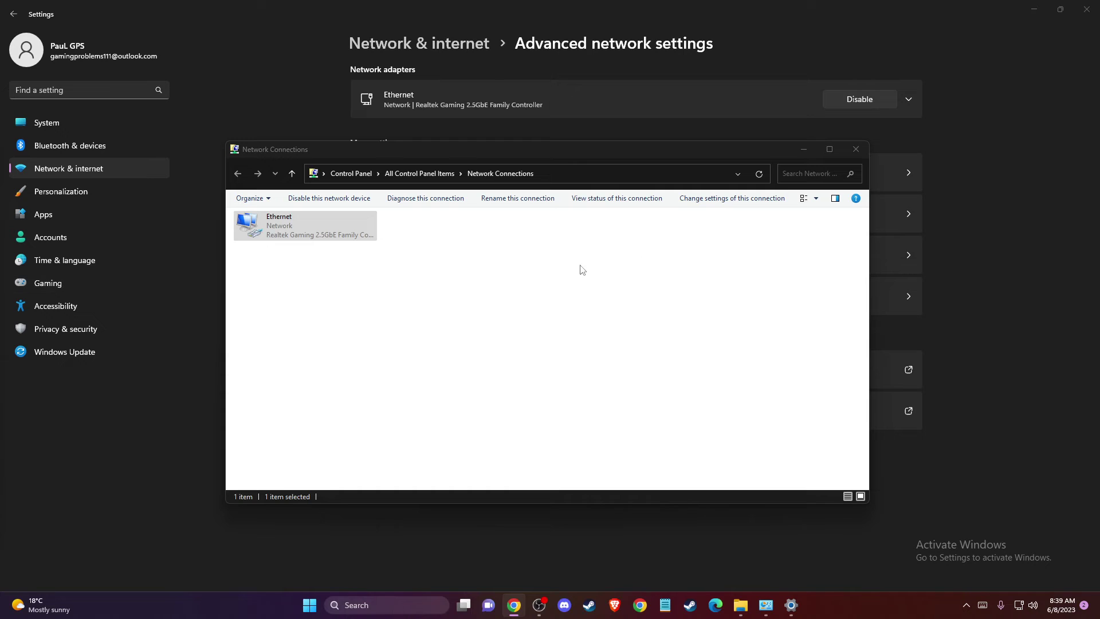
left_click(856, 150)
left_click(1086, 9)
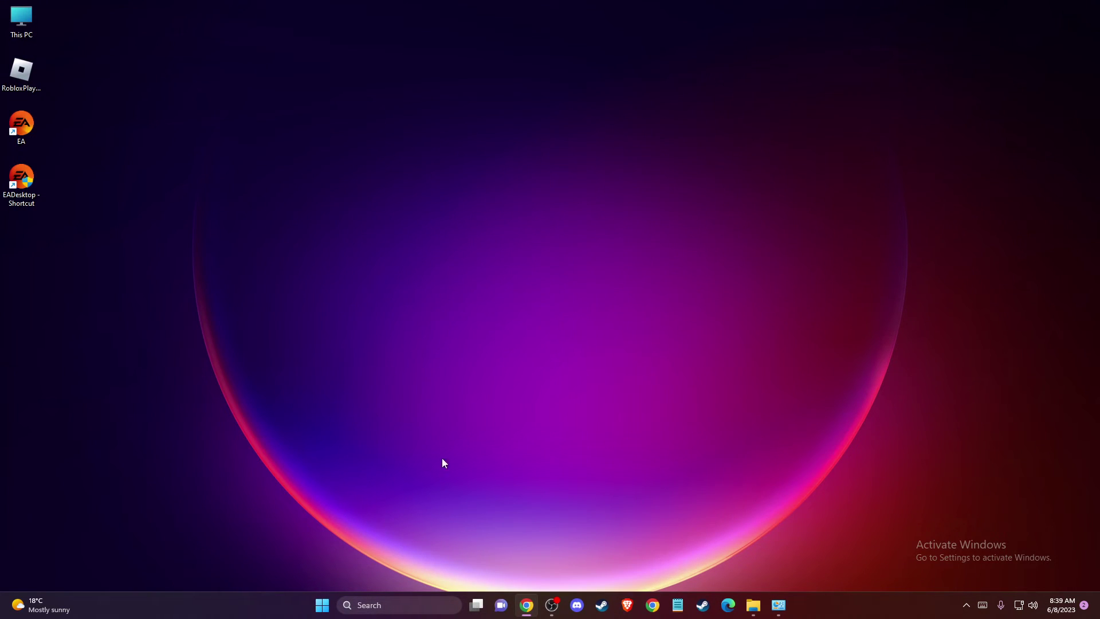
Flush the DNS cache with ipconfig /flushdns in a Command Prompt run as administrator, then close it.
left_click(408, 602)
type("cmd")
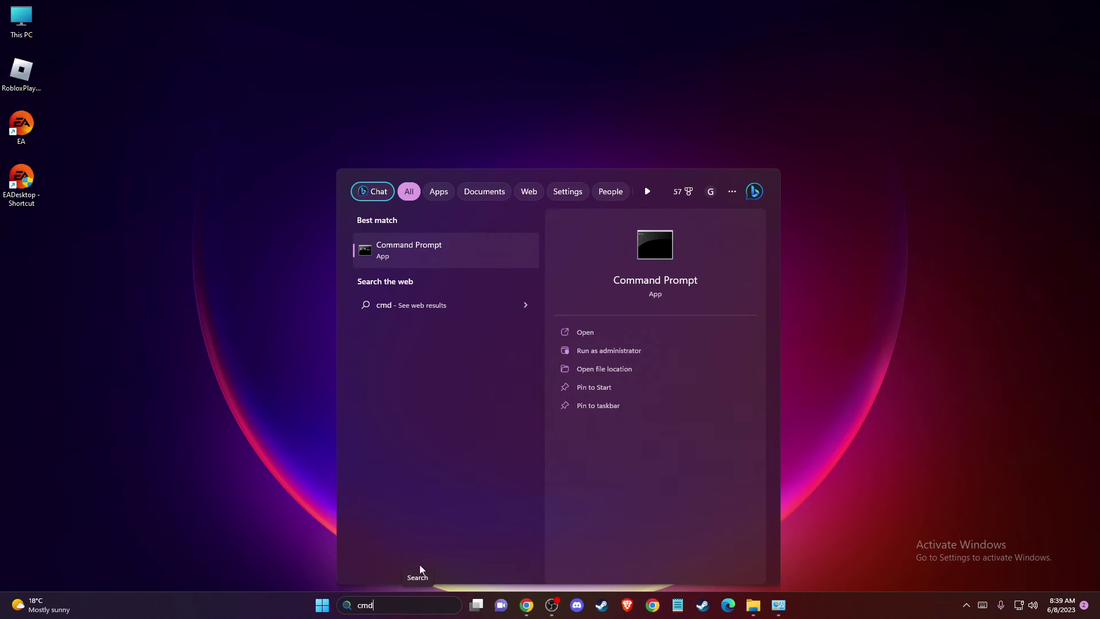
right_click(431, 258)
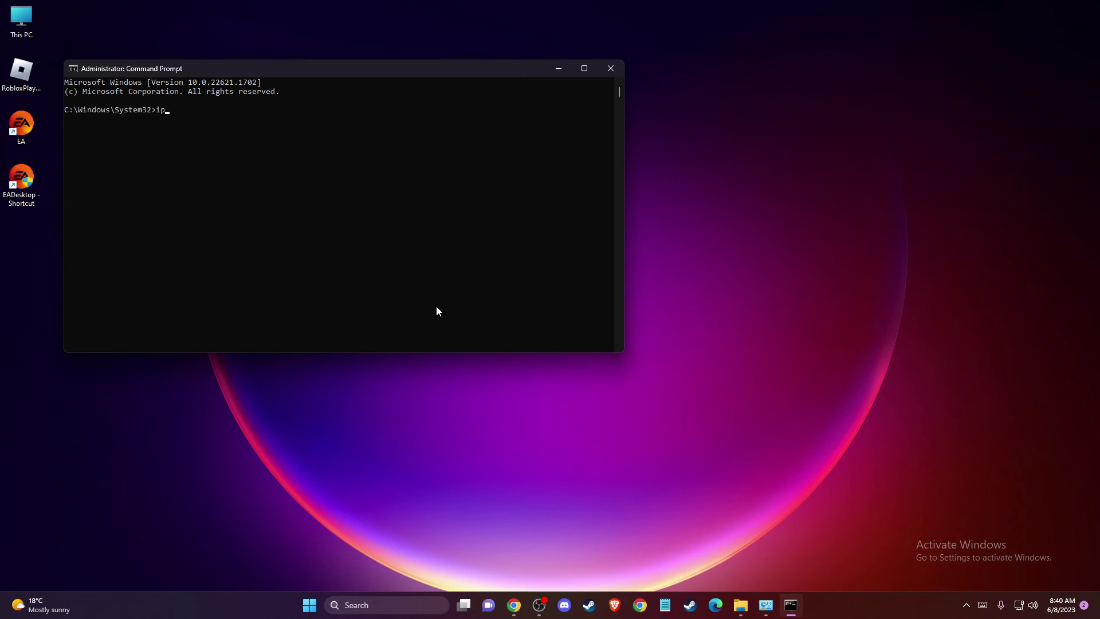
type("ig /flushdns")
key("Return")
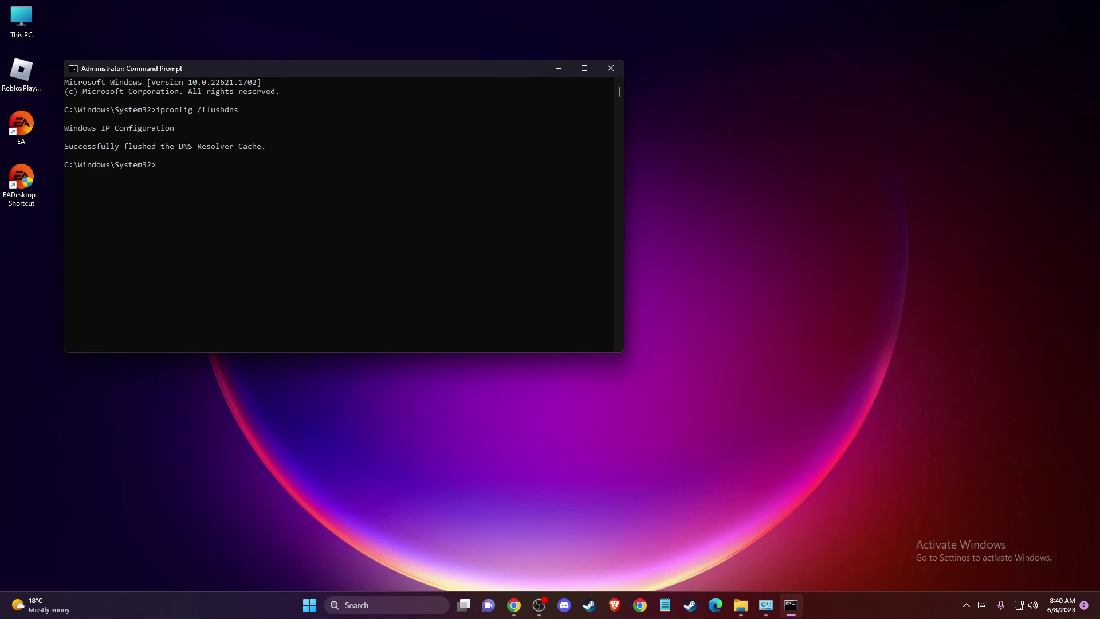
left_click(612, 68)
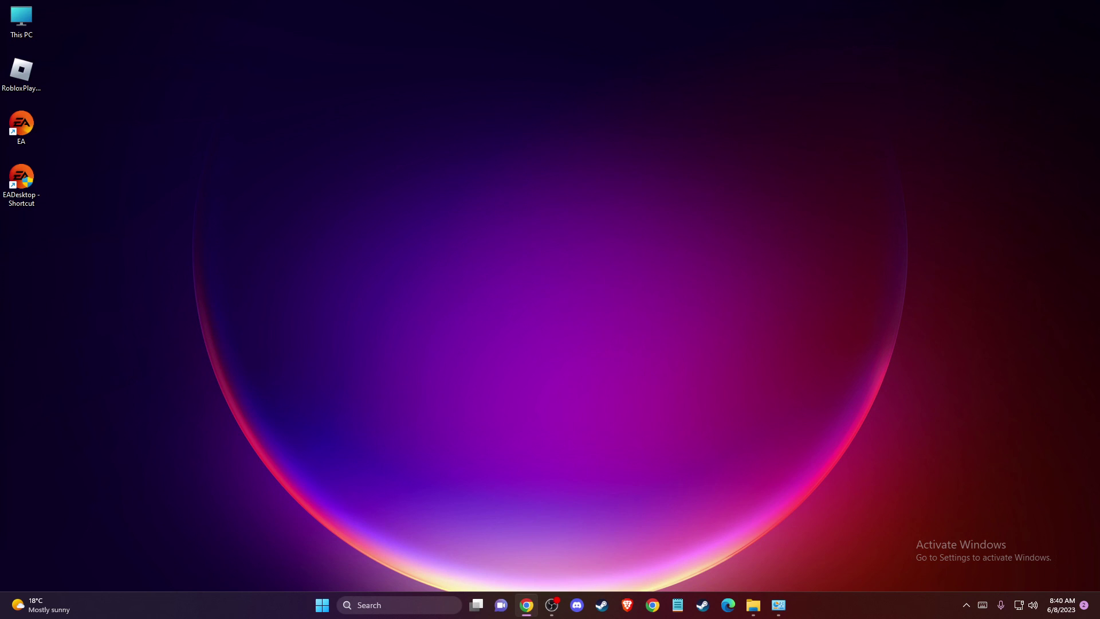